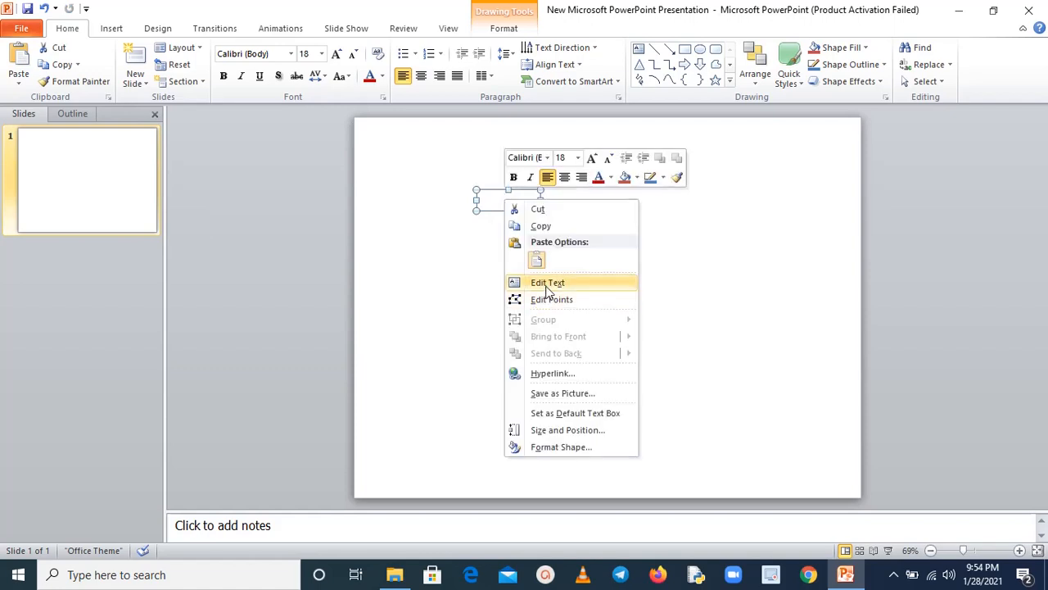
Enter the numeral 1 in the empty text box and center it
{"action": "left_click", "coordinate": [546, 283]}
{"action": "type", "text": "1"}
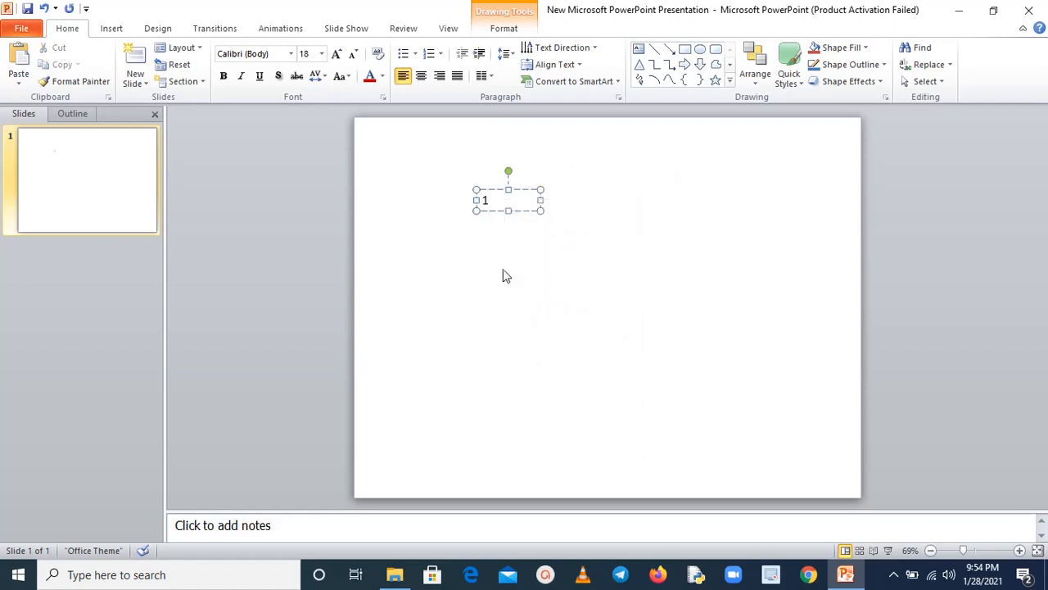
{"action": "double_click", "coordinate": [481, 199]}
{"action": "left_click", "coordinate": [420, 75]}
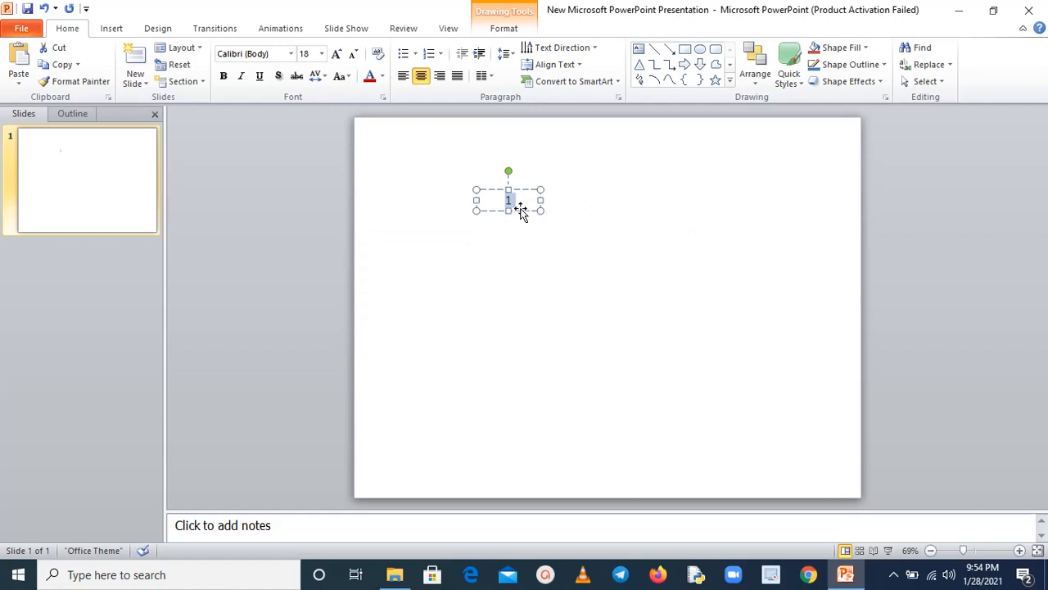
Format the numeral 1 in Gill Sans MT at size 60 with a red font color
{"action": "left_click", "coordinate": [245, 58]}
{"action": "type", "text": "Gill Sans MT"}
{"action": "key", "text": "Return"}
{"action": "left_click", "coordinate": [321, 54]}
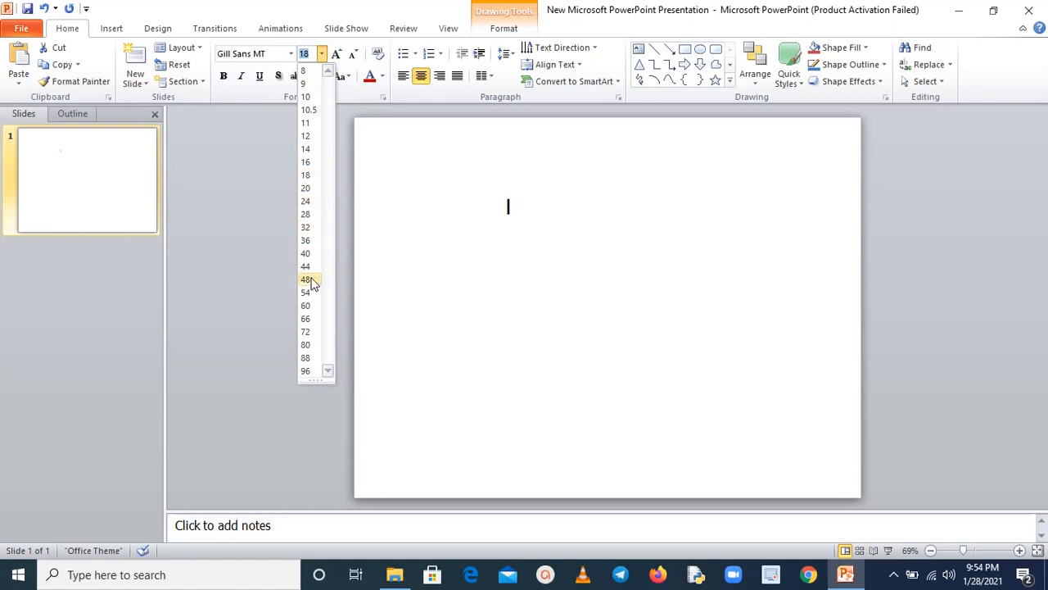
{"action": "left_click", "coordinate": [311, 305]}
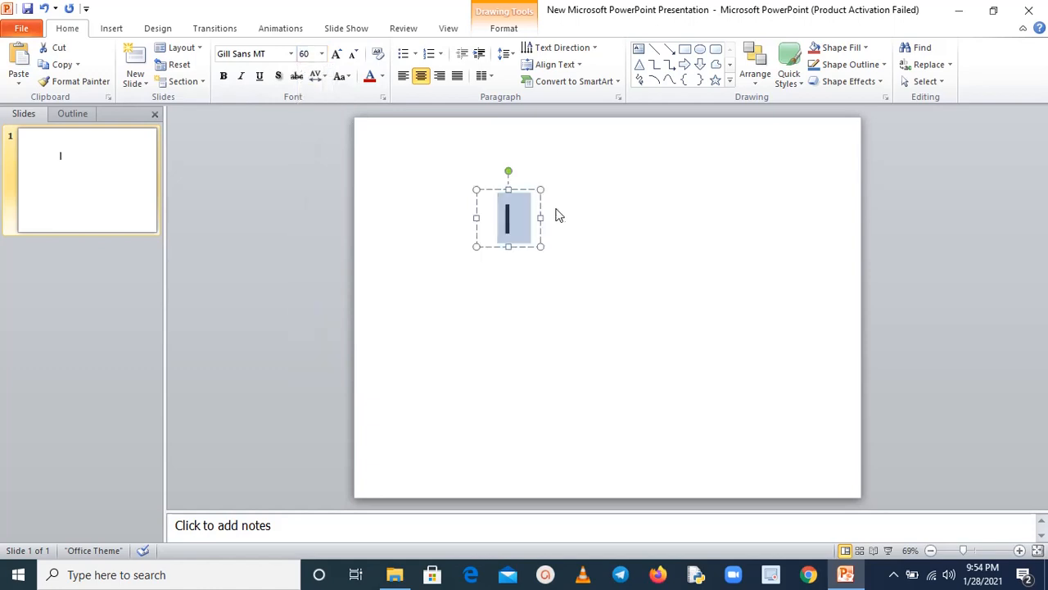
{"action": "left_click", "coordinate": [371, 76]}
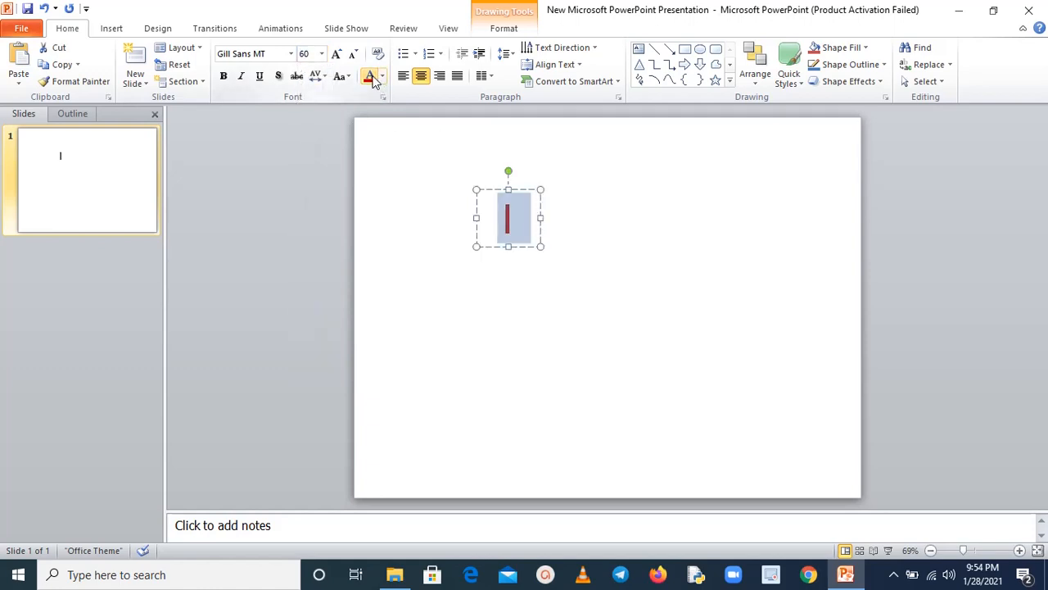
{"action": "left_click", "coordinate": [495, 270]}
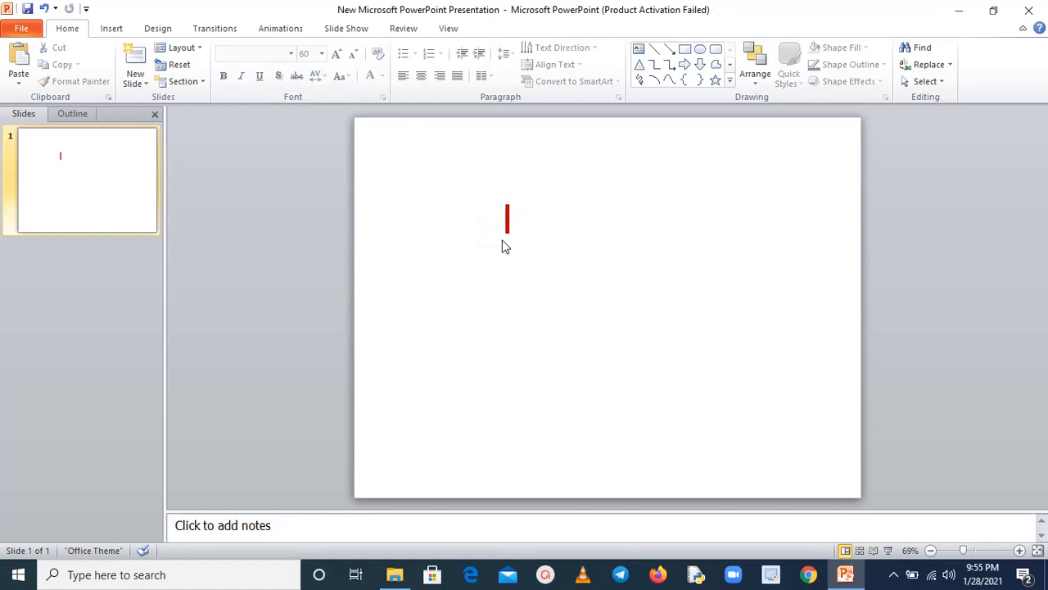
Add an Appear entrance animation to the numeral's text box and set it to start With Previous
{"action": "left_click", "coordinate": [511, 204]}
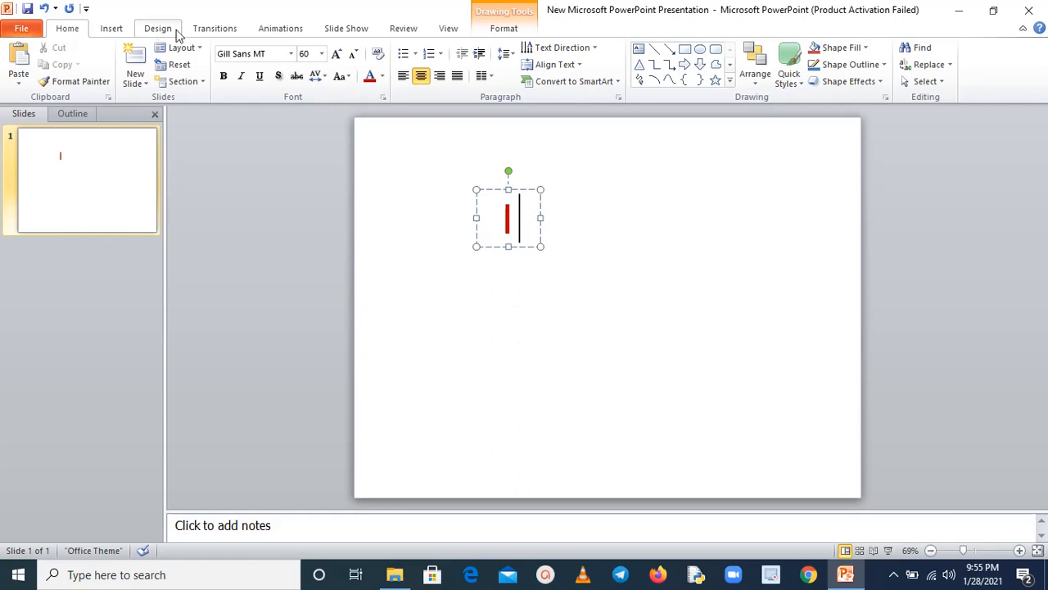
{"action": "left_click", "coordinate": [270, 28]}
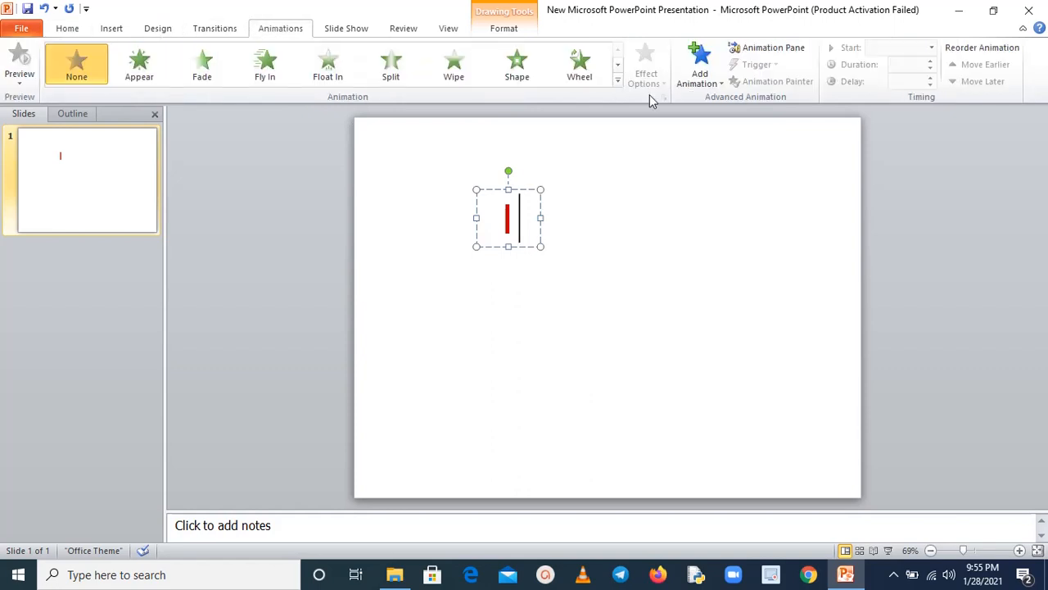
{"action": "left_click", "coordinate": [696, 78]}
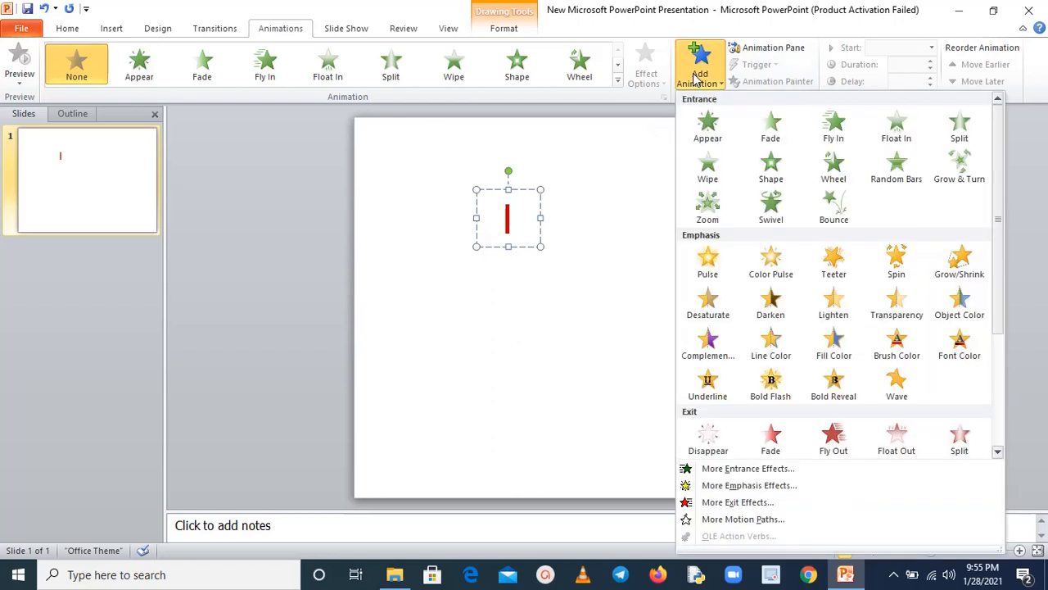
{"action": "left_click", "coordinate": [707, 123]}
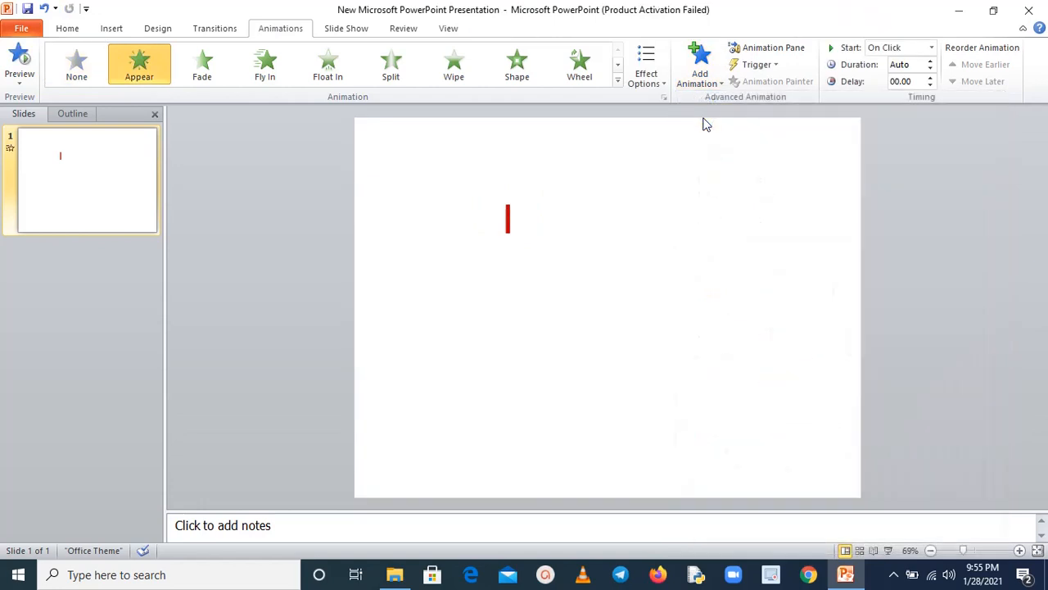
{"action": "left_click", "coordinate": [932, 47]}
{"action": "left_click", "coordinate": [897, 78]}
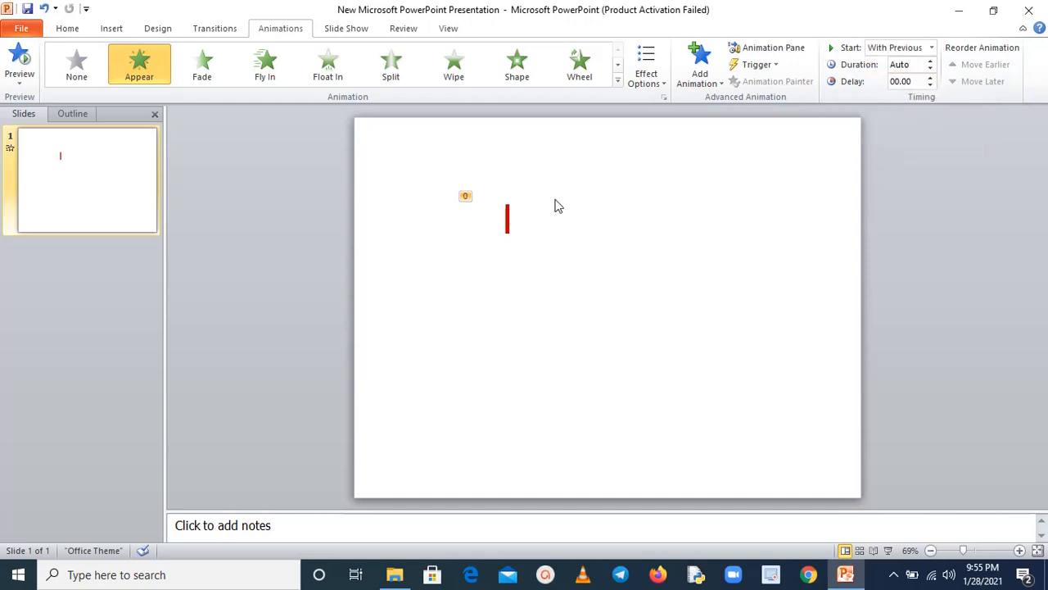
Add a Disappear exit animation to the same text box and set it to start After Previous
{"action": "left_click", "coordinate": [518, 212]}
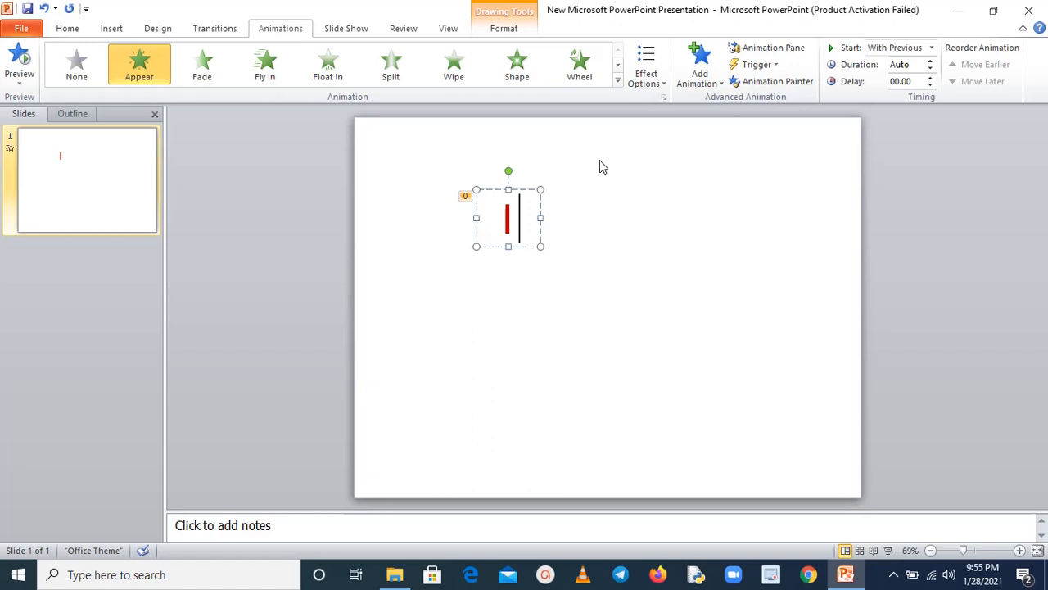
{"action": "left_click", "coordinate": [700, 64]}
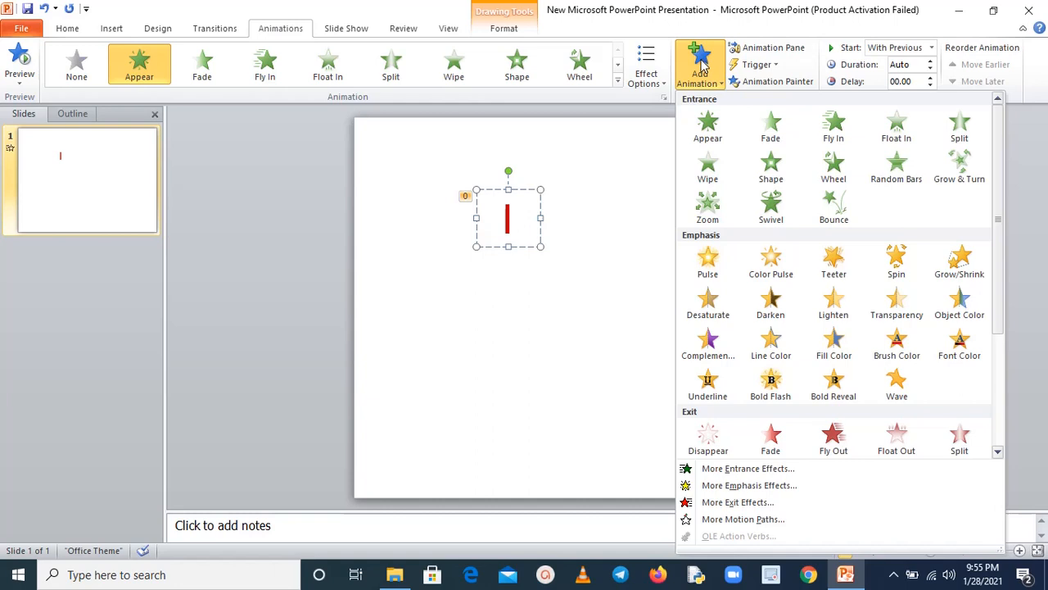
{"action": "left_click", "coordinate": [701, 448]}
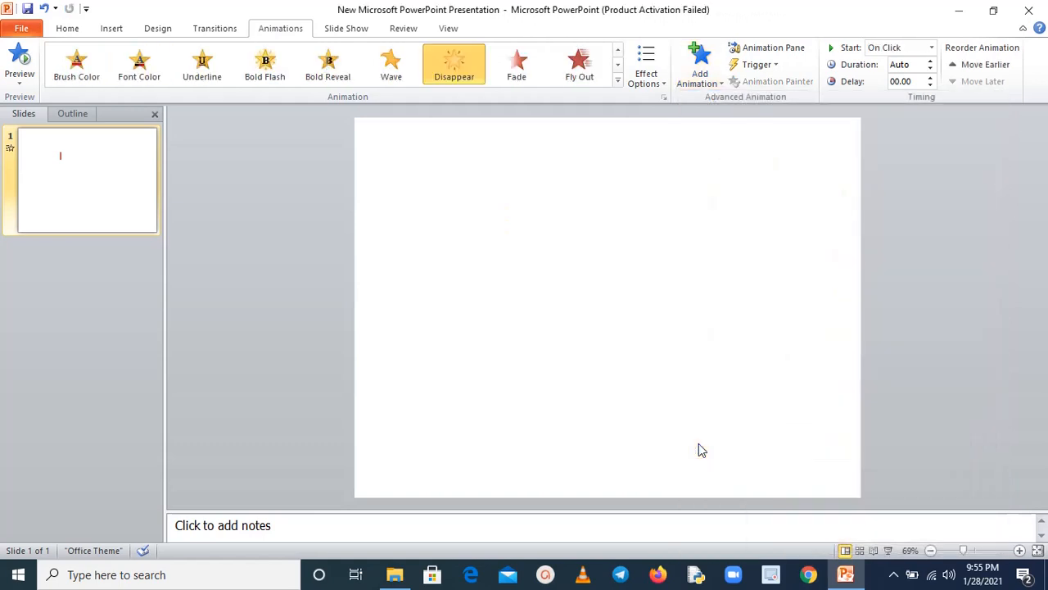
{"action": "left_click", "coordinate": [931, 47]}
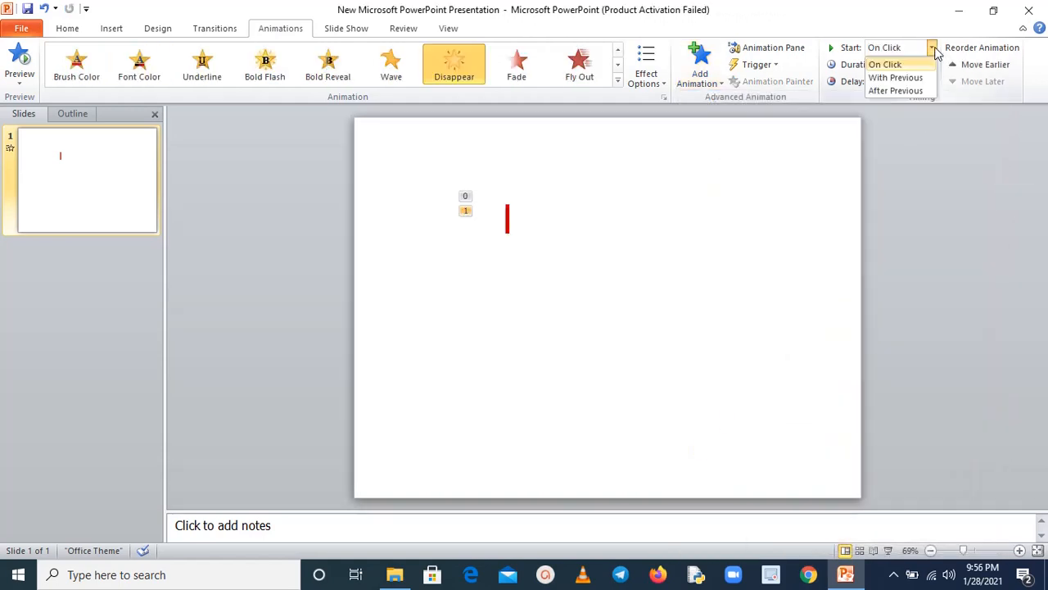
{"action": "left_click", "coordinate": [901, 90]}
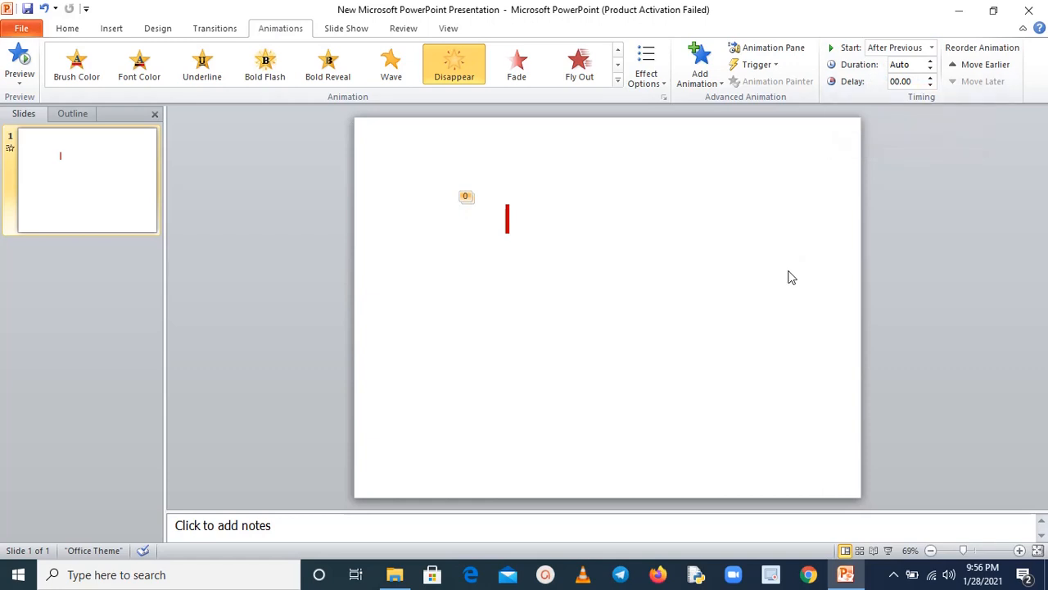
Set the delay of the Disappear animation to 1 second
{"action": "left_click", "coordinate": [764, 51]}
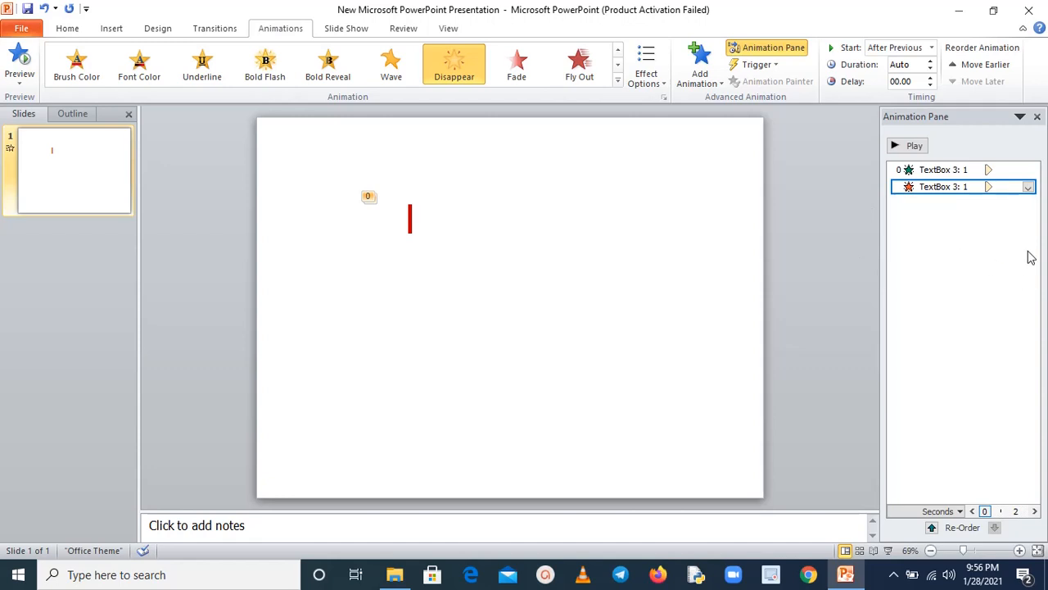
{"action": "left_click", "coordinate": [1028, 188]}
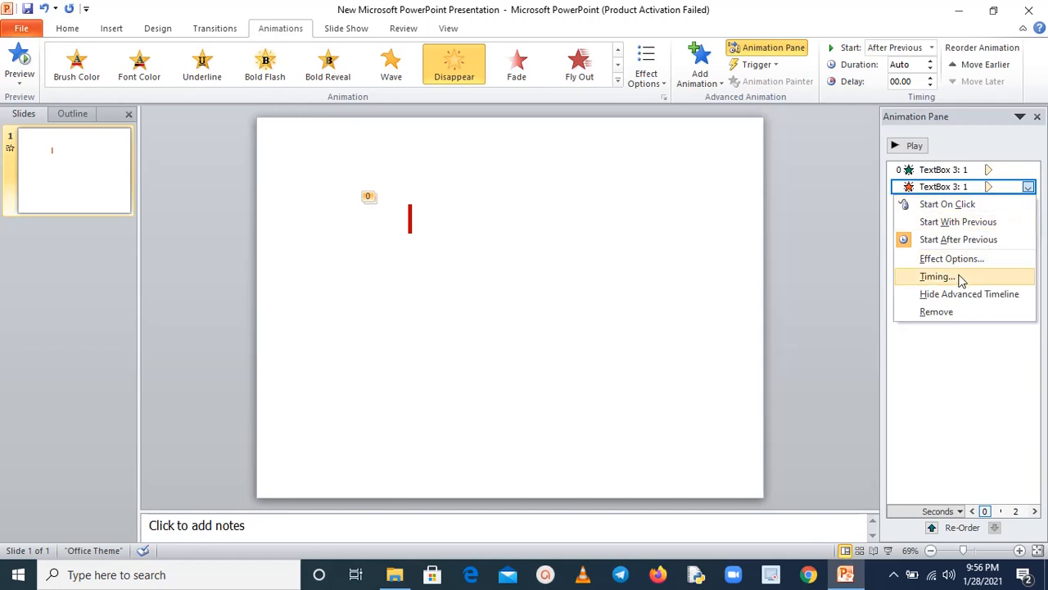
{"action": "left_click", "coordinate": [957, 276]}
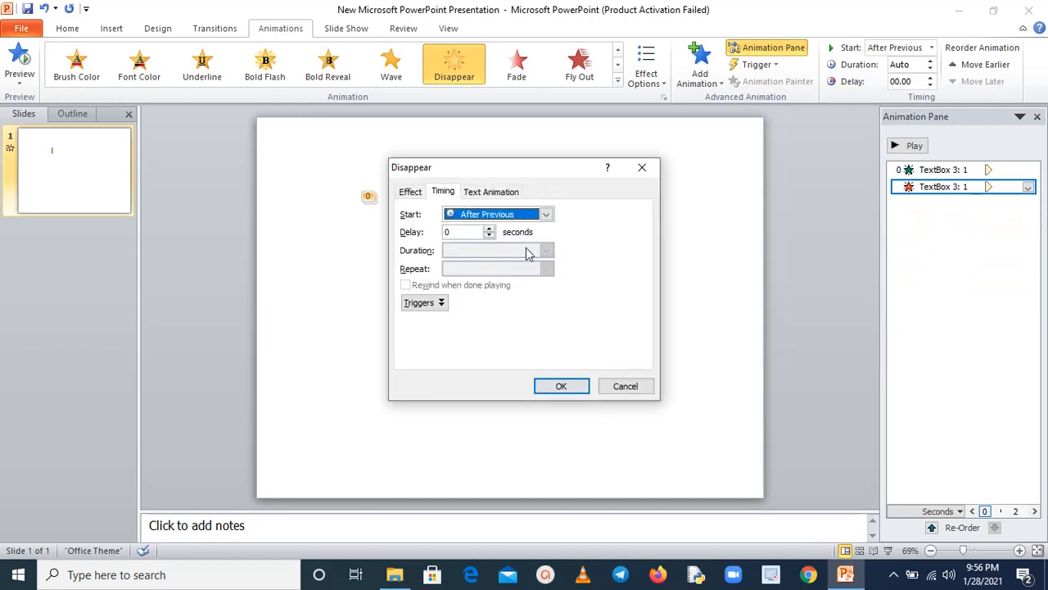
{"action": "left_click", "coordinate": [489, 228]}
{"action": "left_click", "coordinate": [489, 228]}
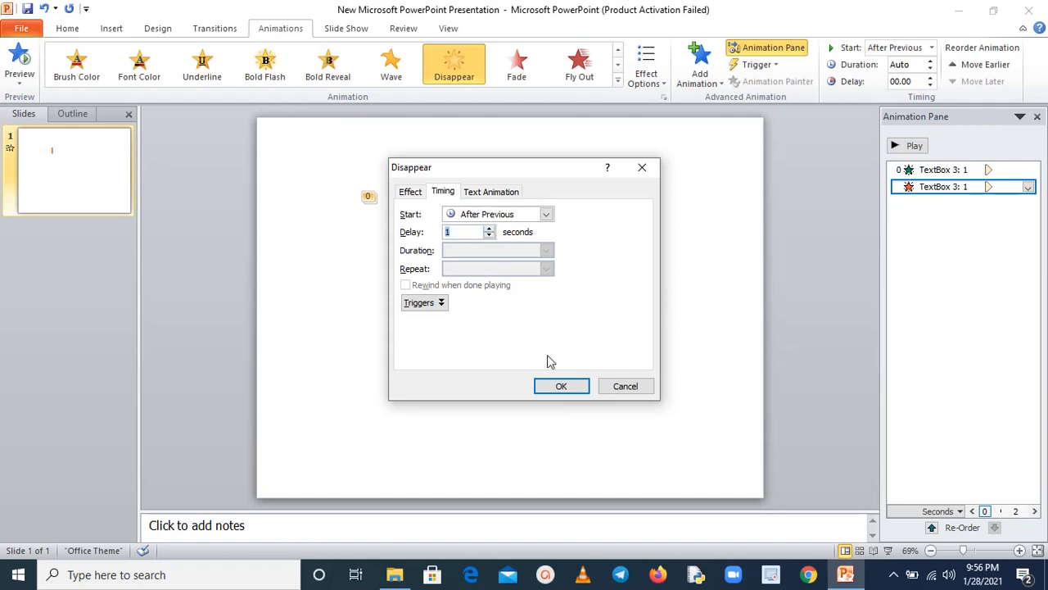
{"action": "left_click", "coordinate": [553, 385]}
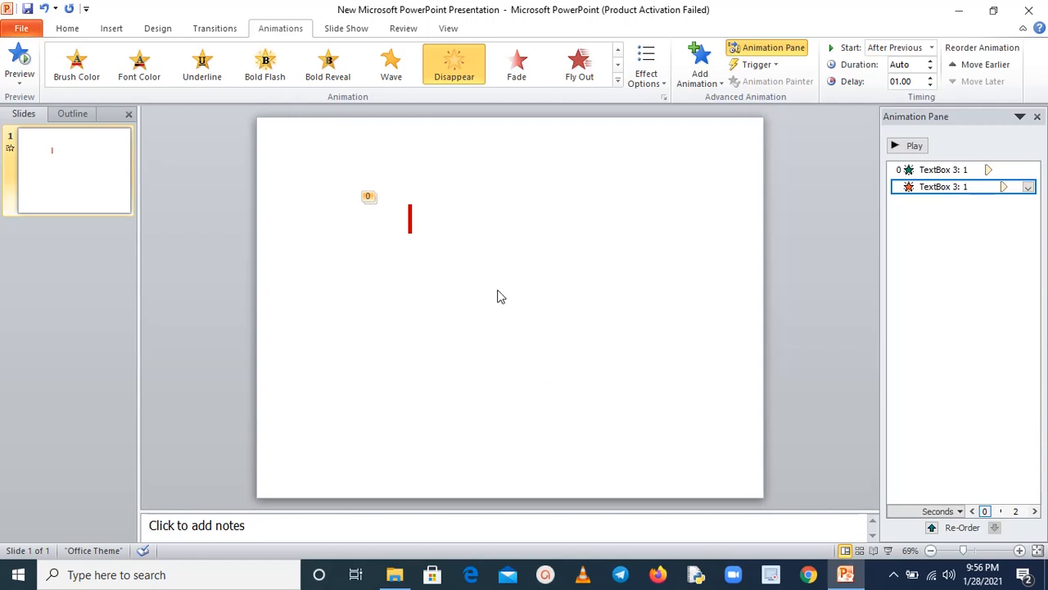
Duplicate the animated text box and change the copy's numeral to 2
{"action": "left_click", "coordinate": [426, 224]}
{"action": "left_click", "coordinate": [399, 191]}
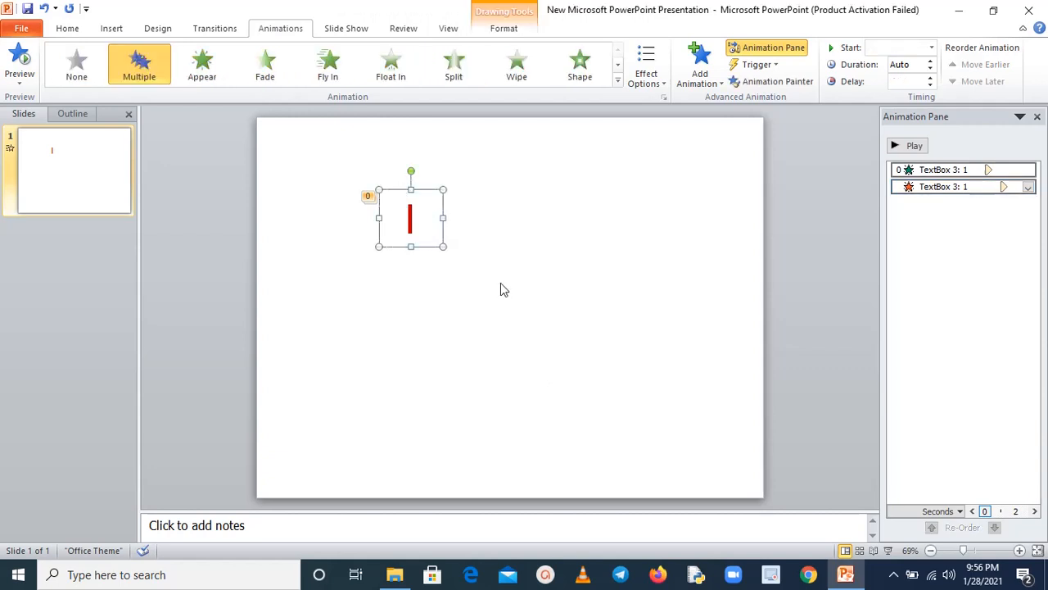
{"action": "key", "text": "ctrl+v"}
{"action": "double_click", "coordinate": [419, 227]}
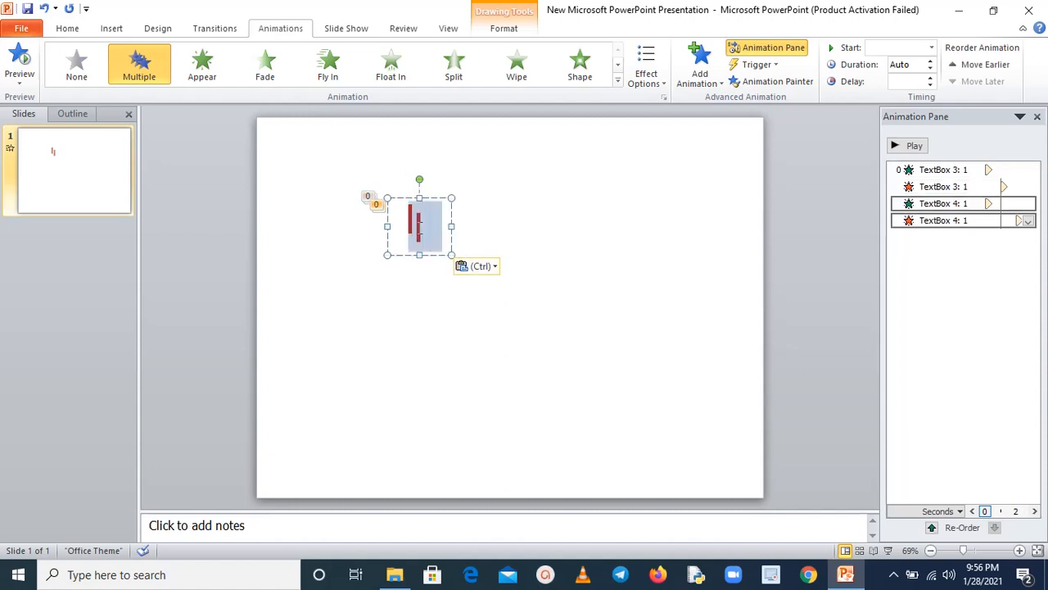
{"action": "type", "text": "2"}
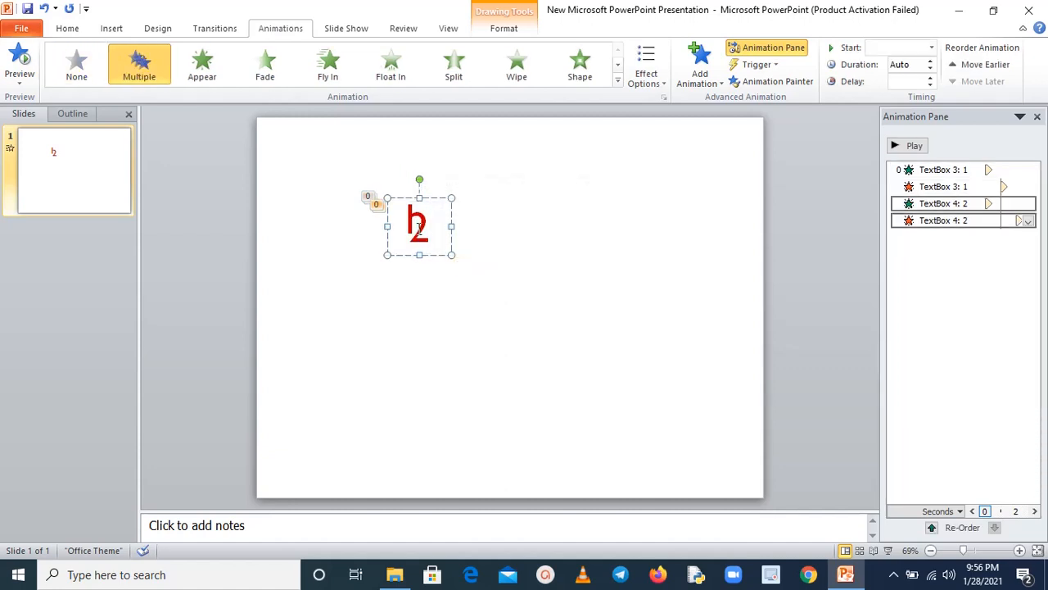
Paste another copy of the animated text box and change its numeral to 3
{"action": "left_click", "coordinate": [471, 289]}
{"action": "key", "text": "ctrl+v"}
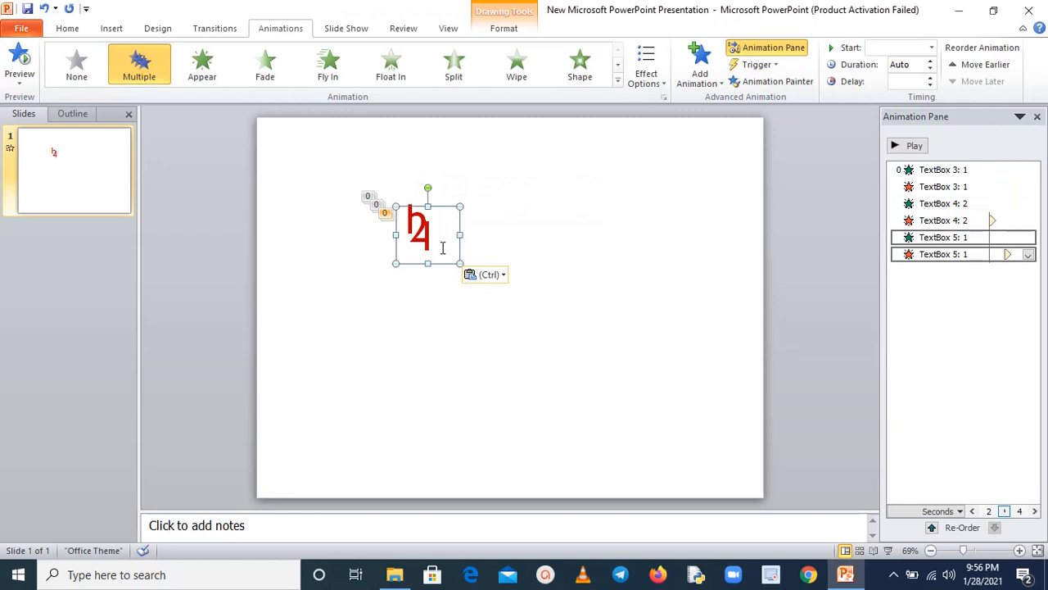
{"action": "double_click", "coordinate": [434, 236]}
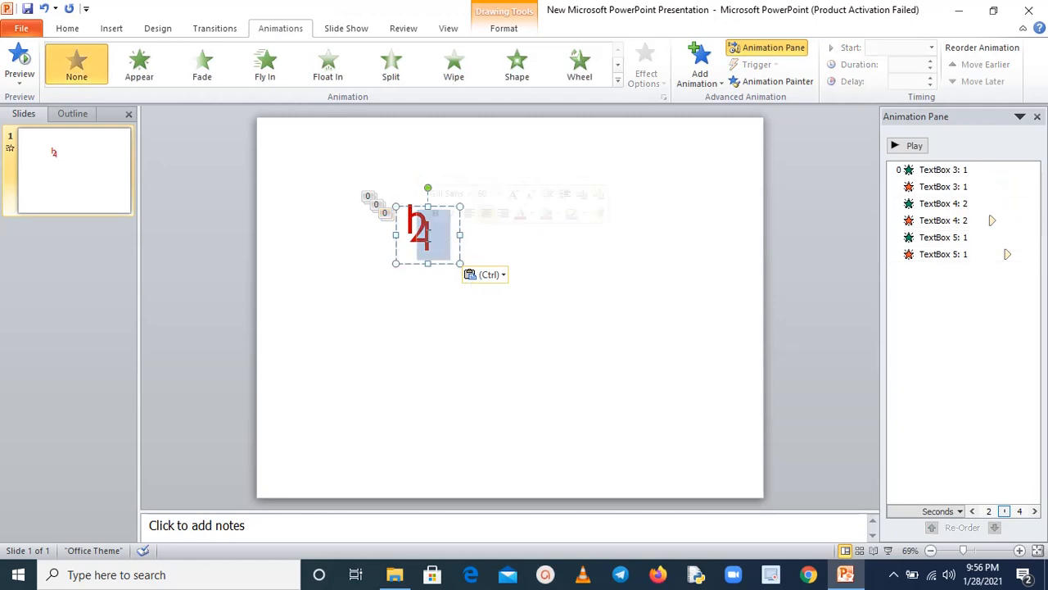
{"action": "type", "text": "3"}
Add a further copy of the animated text box and replace its numeral with 4
{"action": "left_click", "coordinate": [424, 356]}
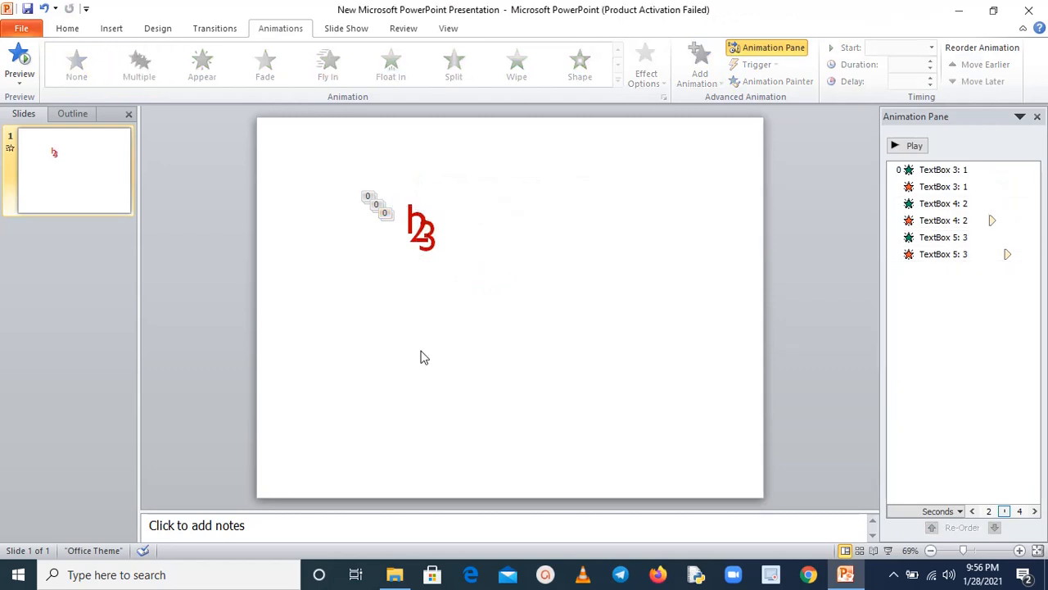
{"action": "key", "text": "ctrl+v"}
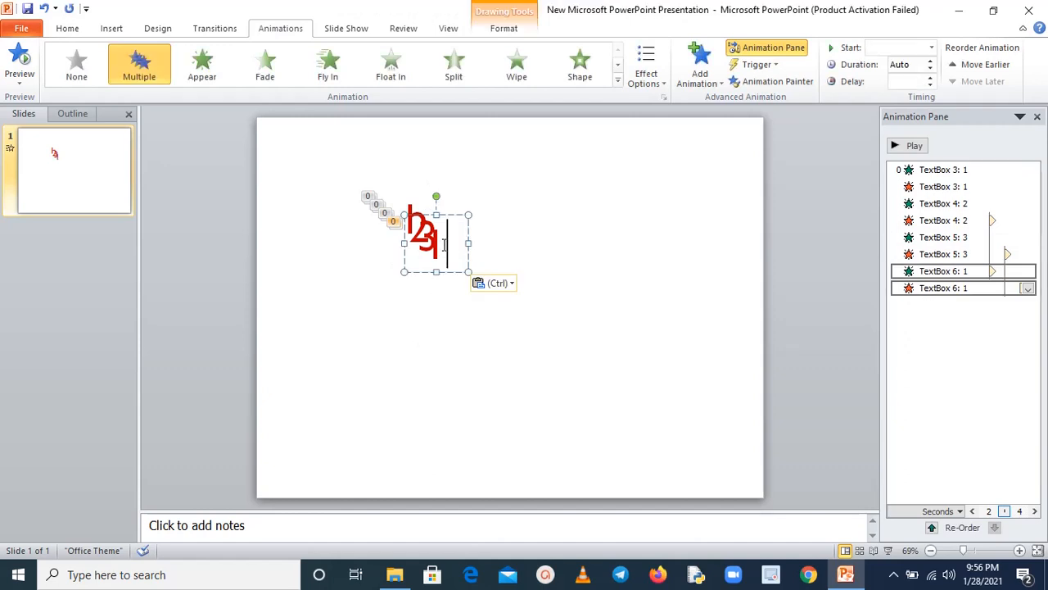
{"action": "double_click", "coordinate": [436, 244]}
{"action": "type", "text": "4"}
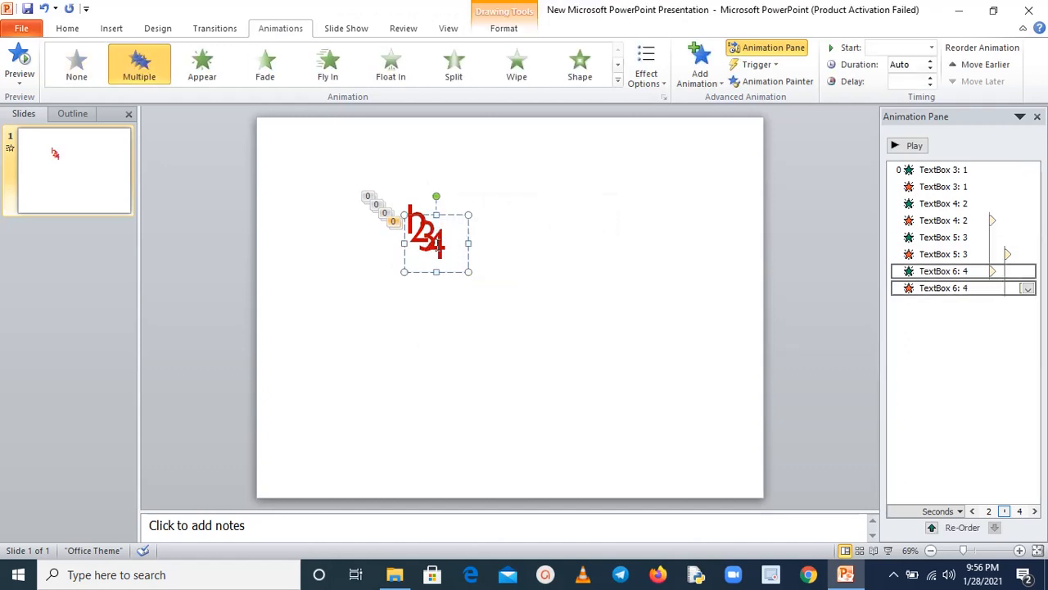
{"action": "left_click", "coordinate": [462, 340]}
{"action": "key", "text": "ctrl+v"}
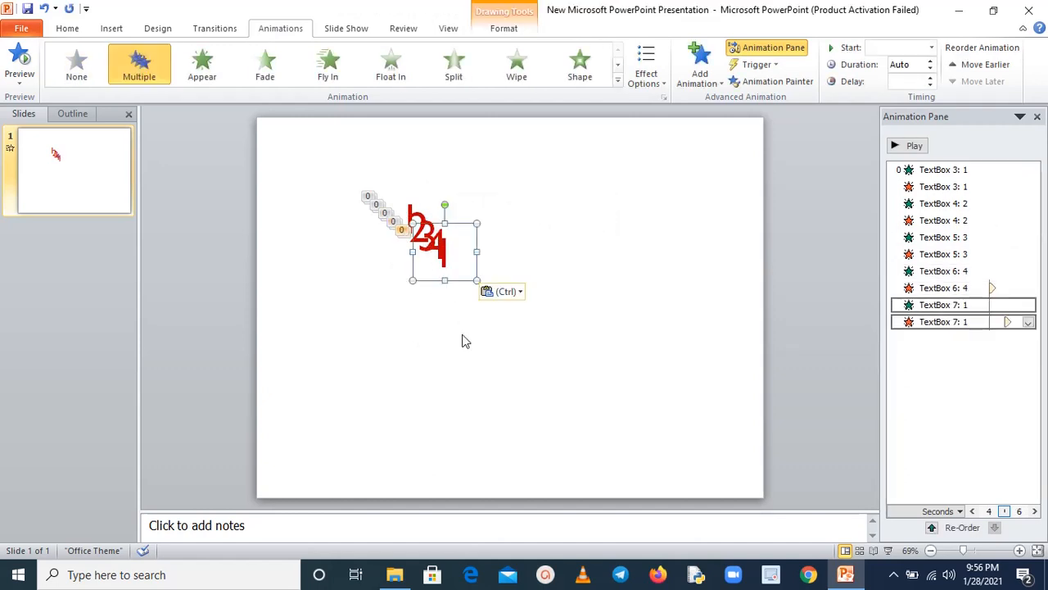
{"action": "key", "text": "Delete"}
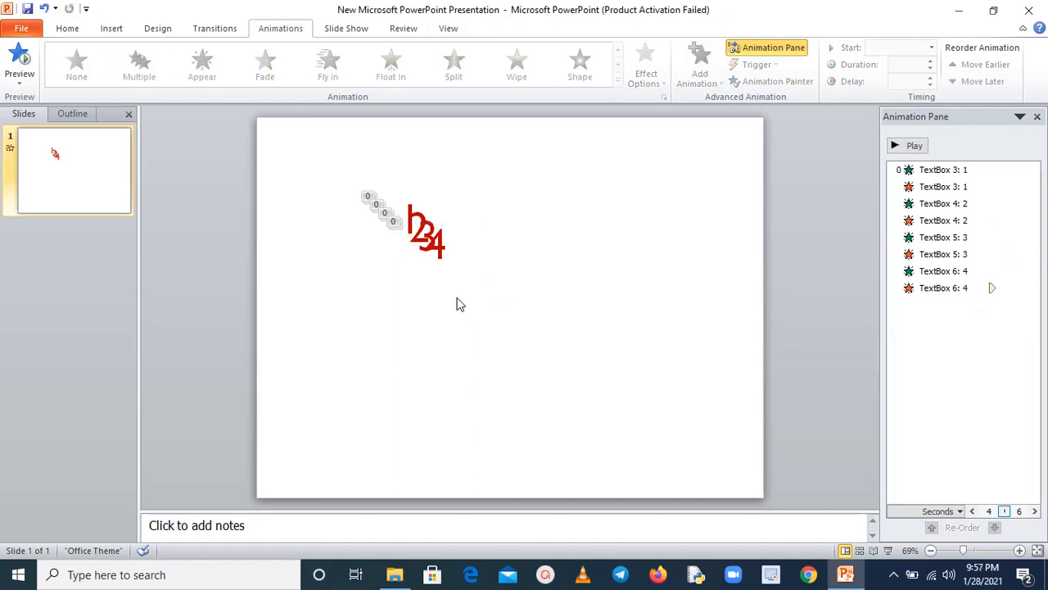
Paste a copy of the animated text box beside the numeral 4 and change its text to 5
{"action": "left_click", "coordinate": [432, 242]}
{"action": "left_click", "coordinate": [439, 334]}
{"action": "key", "text": "ctrl+v"}
{"action": "left_click_drag", "start_coordinate": [460, 244], "coordinate": [443, 246]}
{"action": "type", "text": "5"}
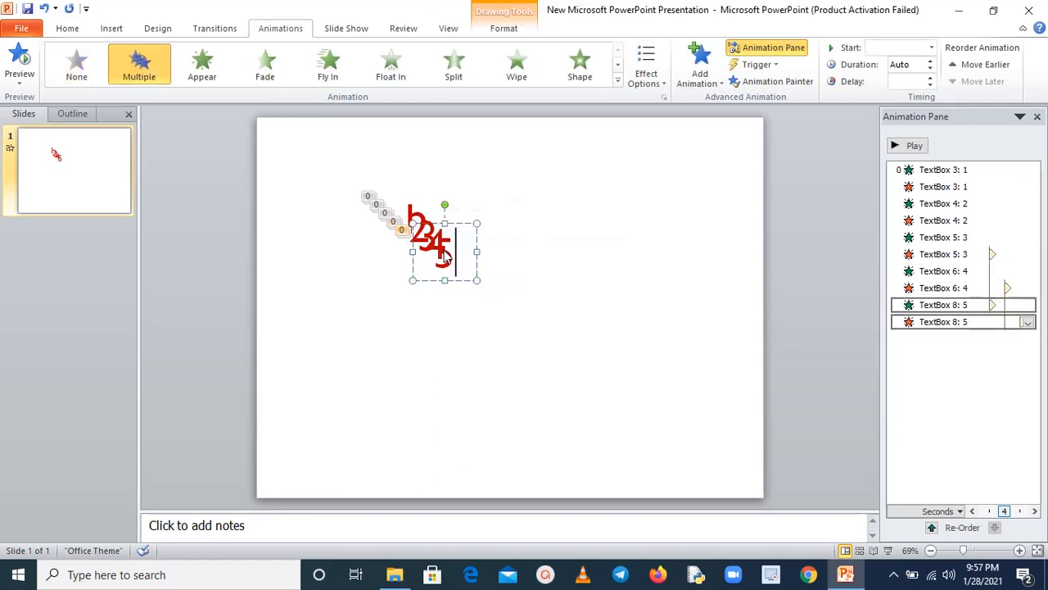
Paste the animated text box once more and change the copy's numeral to 6
{"action": "left_click", "coordinate": [457, 348]}
{"action": "key", "text": "ctrl+v"}
{"action": "left_click_drag", "start_coordinate": [466, 266], "coordinate": [452, 262]}
{"action": "type", "text": "6"}
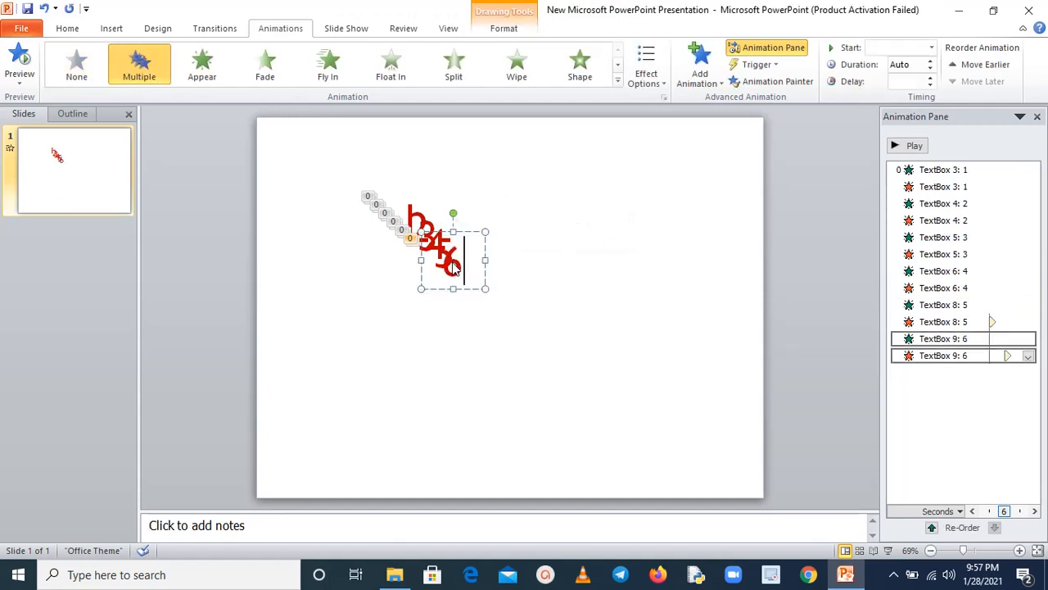
Paste two more copies of the animated text box and change their numerals to 7 and 8
{"action": "key", "text": "ctrl+v"}
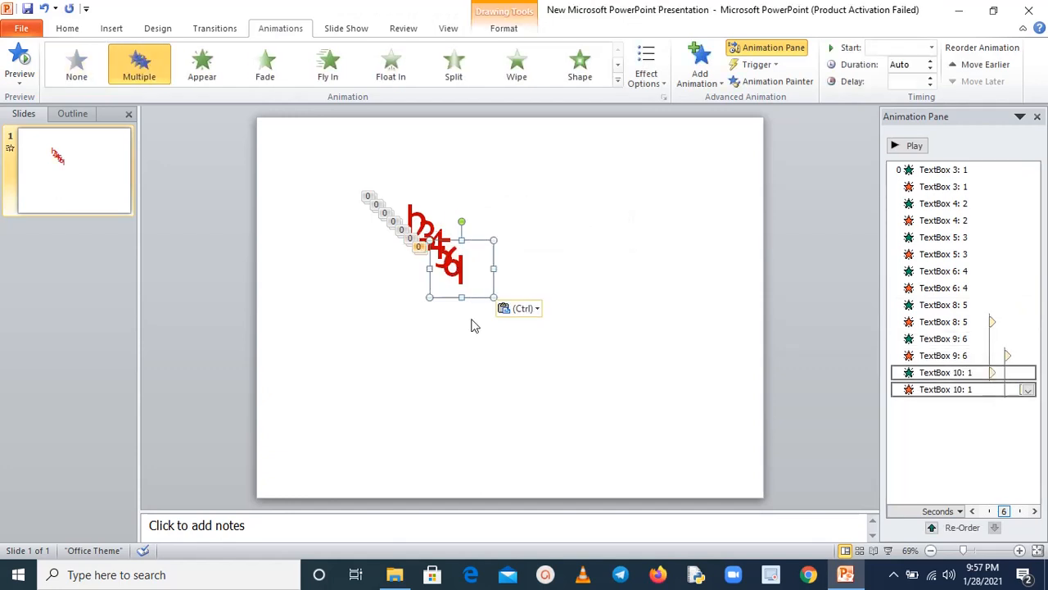
{"action": "left_click_drag", "start_coordinate": [469, 279], "coordinate": [462, 275]}
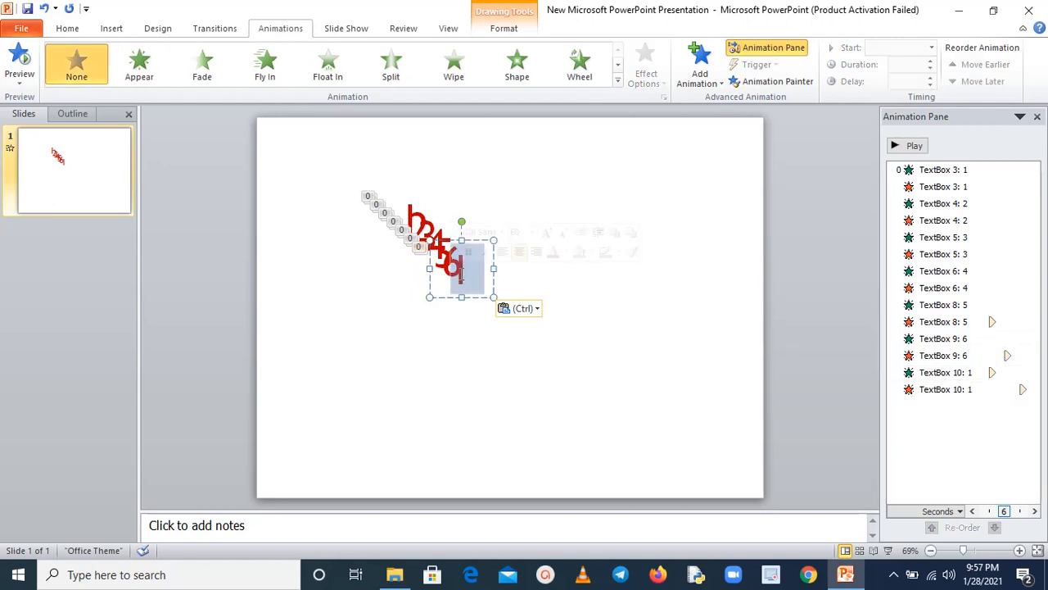
{"action": "type", "text": "7"}
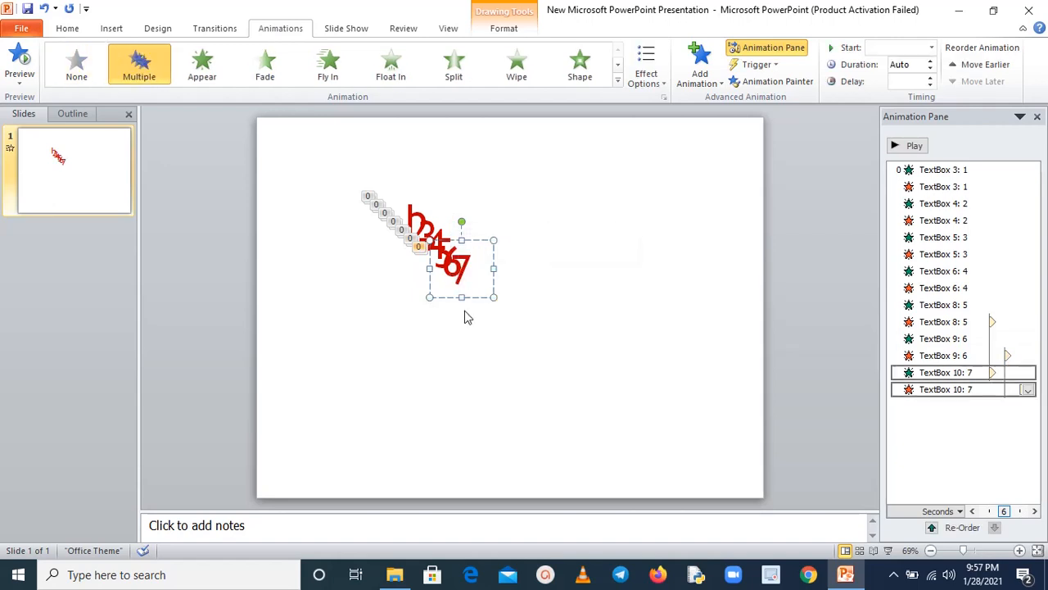
{"action": "key", "text": "ctrl+v"}
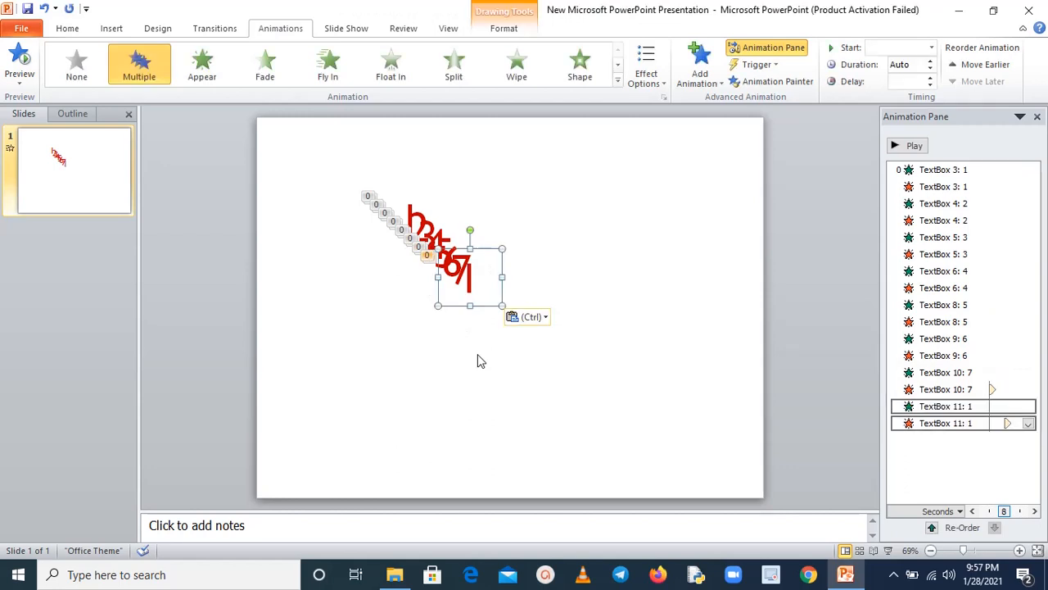
{"action": "left_click_drag", "start_coordinate": [491, 262], "coordinate": [461, 281]}
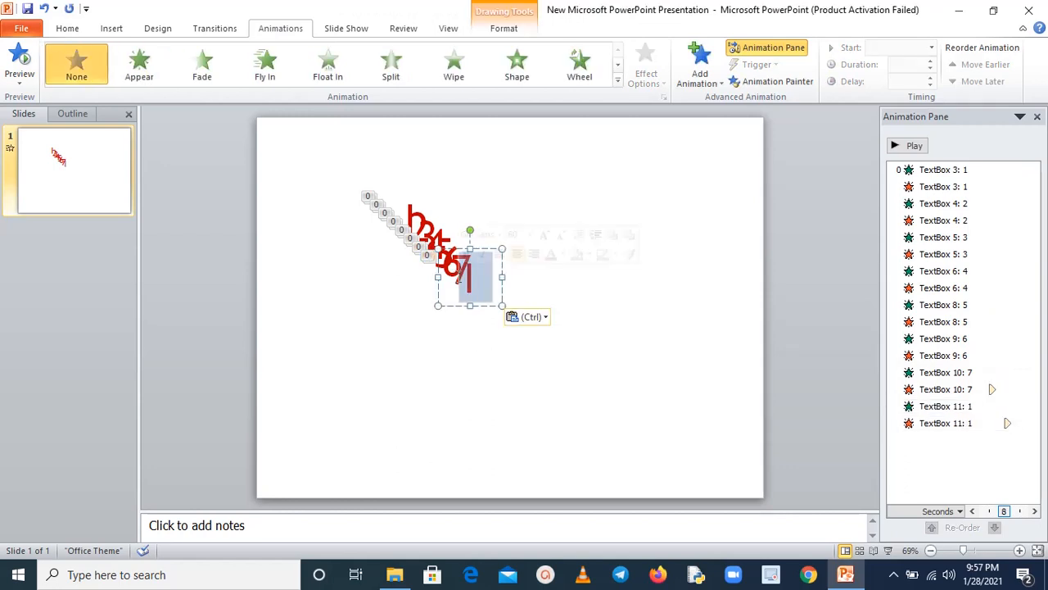
{"action": "type", "text": "8"}
{"action": "key", "text": "Escape"}
{"action": "key", "text": "Escape"}
Add another two copies of the animated text box, changing one to 9 and the other to 10
{"action": "key", "text": "ctrl+v"}
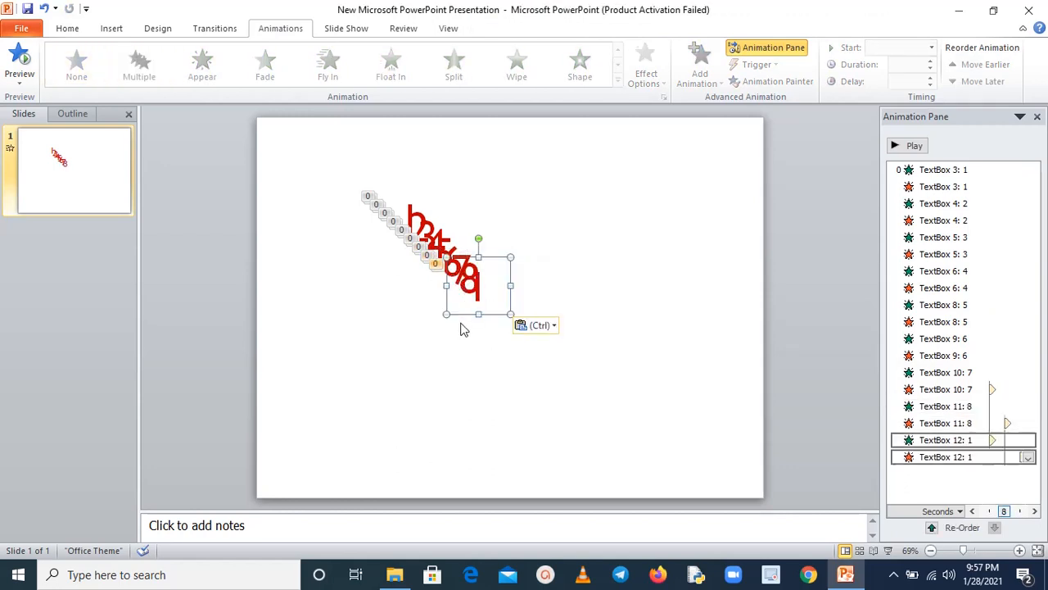
{"action": "left_click", "coordinate": [500, 283]}
{"action": "left_click_drag", "start_coordinate": [500, 283], "coordinate": [481, 290]}
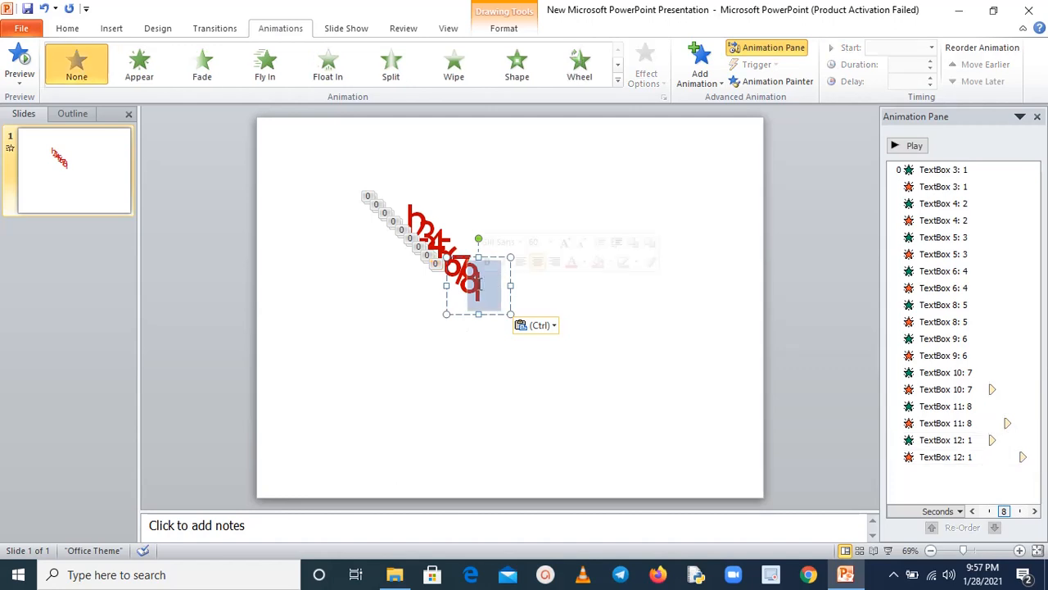
{"action": "type", "text": "9"}
{"action": "left_click", "coordinate": [489, 335]}
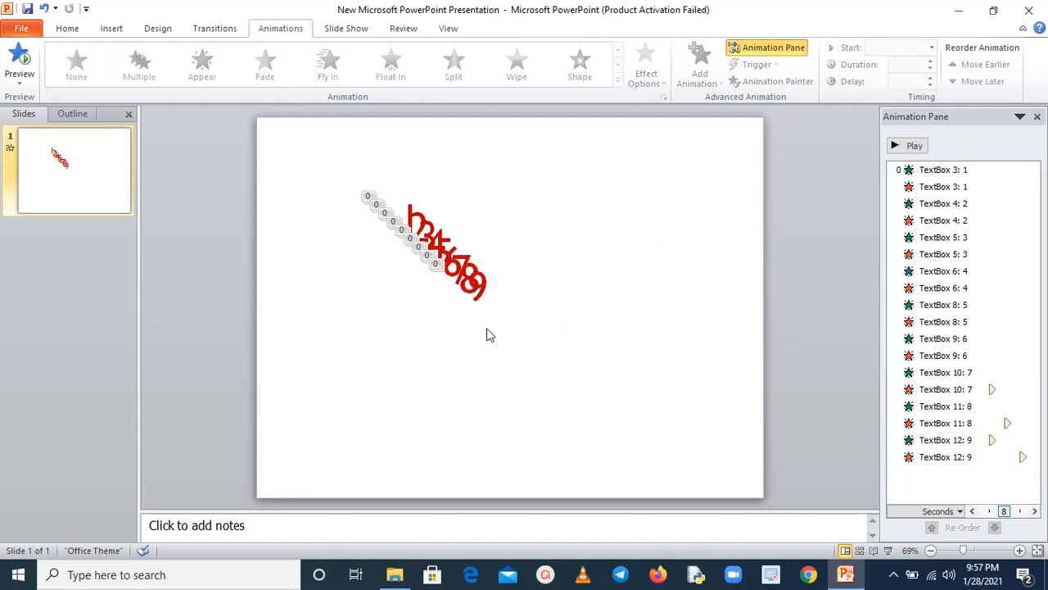
{"action": "key", "text": "ctrl+v"}
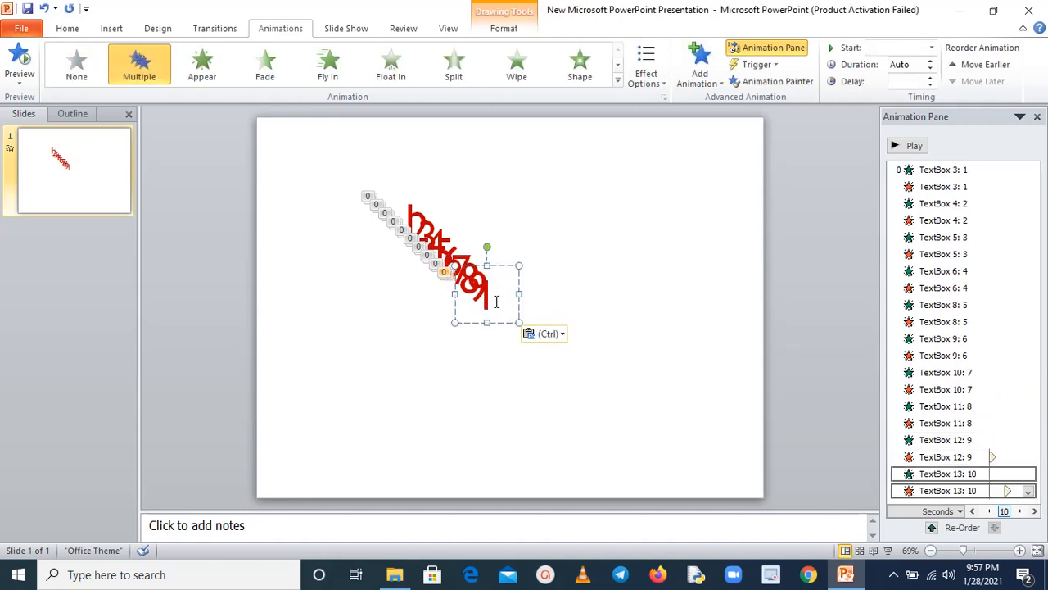
{"action": "type", "text": "0"}
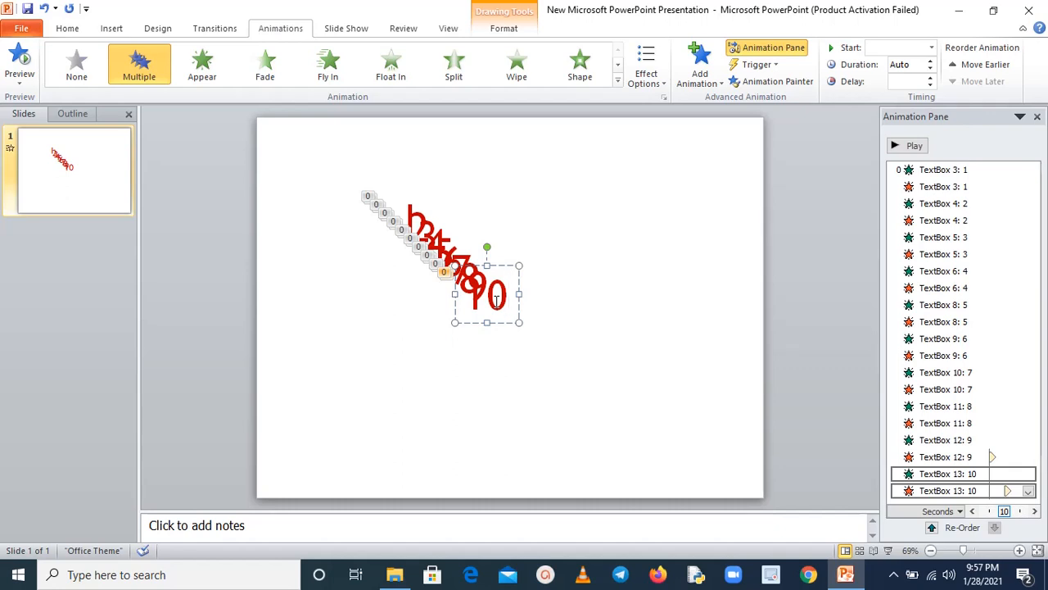
{"action": "left_click", "coordinate": [539, 283]}
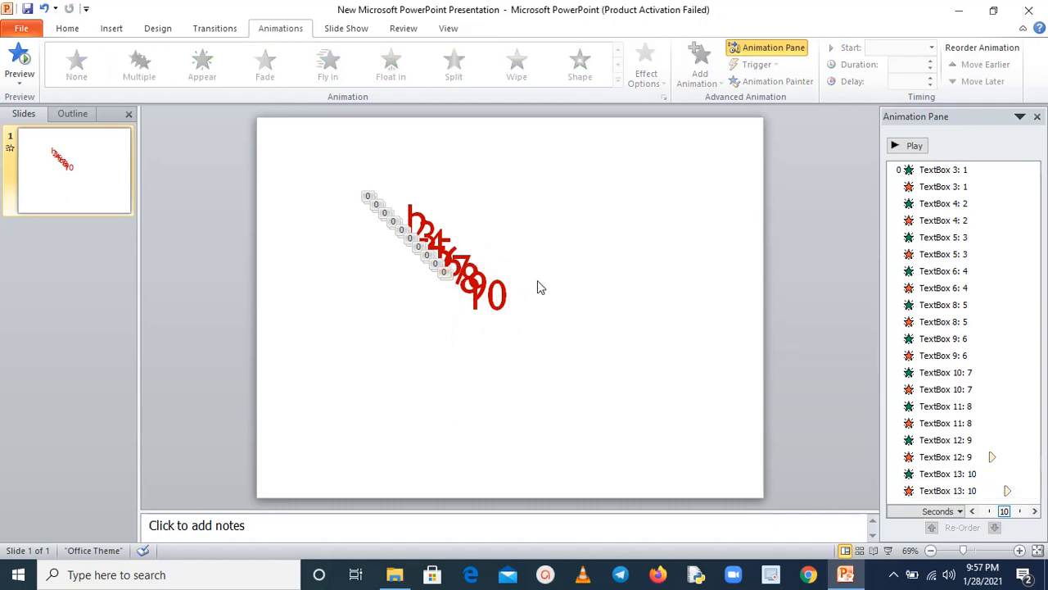
Select all ten numeral text boxes and stack them on one spot with Align Middle and Align Center
{"action": "left_click", "coordinate": [70, 29]}
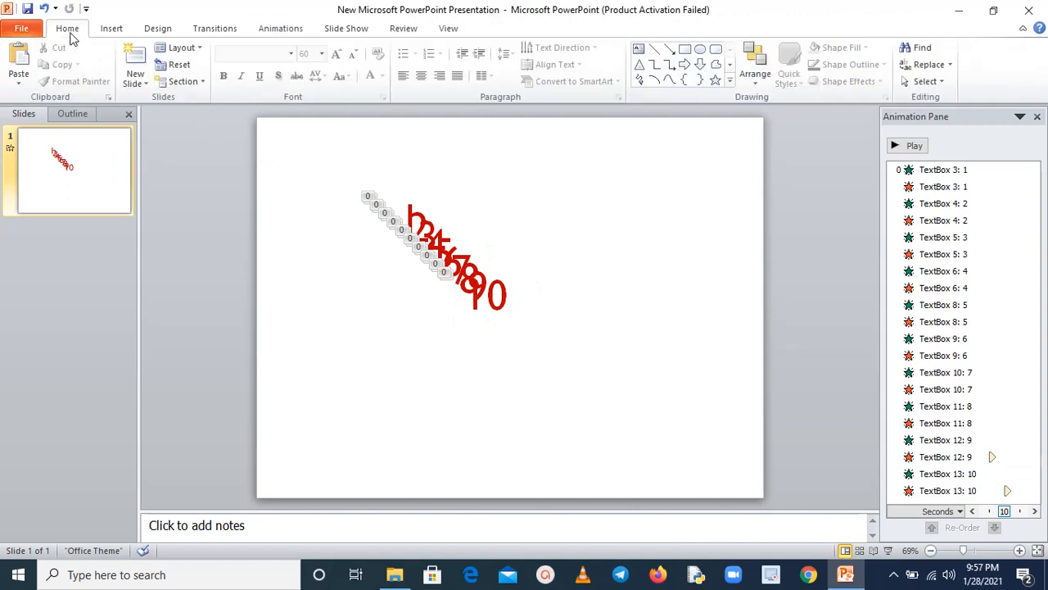
{"action": "mouse_move", "coordinate": [581, 163]}
{"action": "left_mouse_down"}
{"action": "mouse_move", "coordinate": [592, 248]}
{"action": "mouse_move", "coordinate": [316, 344]}
{"action": "left_mouse_up"}
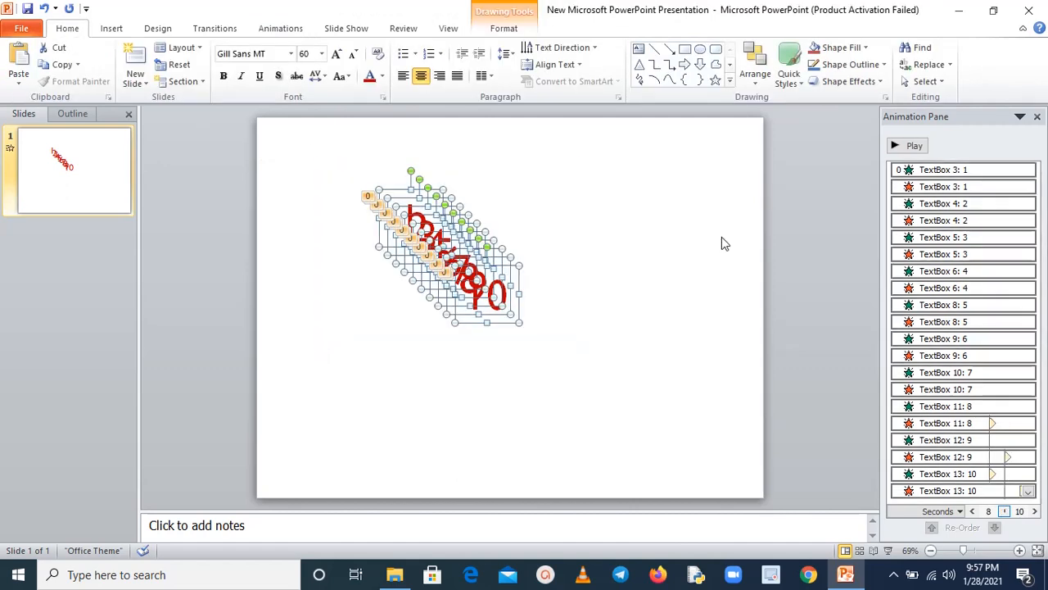
{"action": "left_click", "coordinate": [755, 81]}
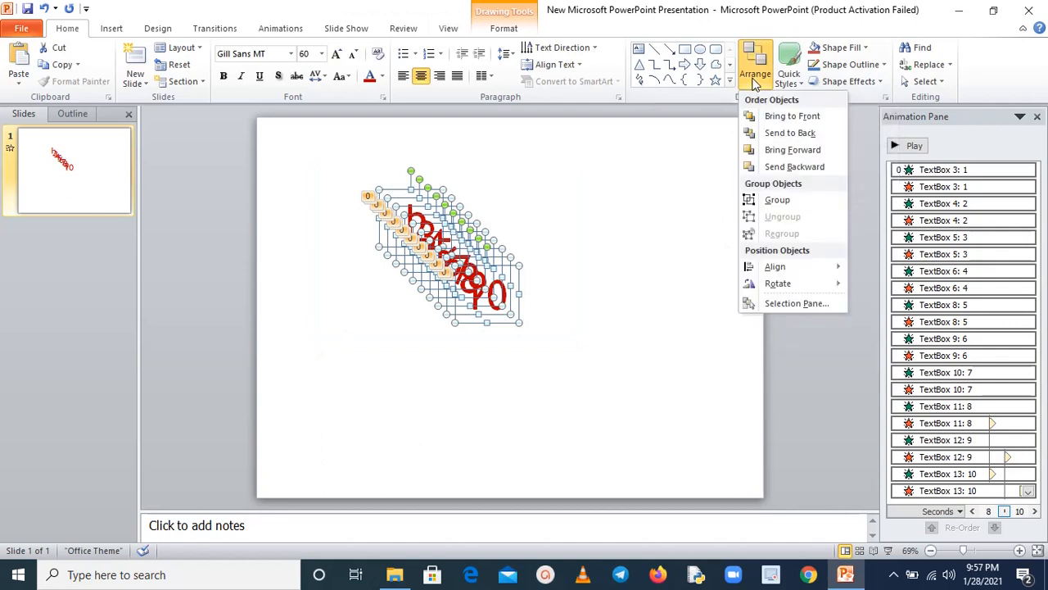
{"action": "mouse_move", "coordinate": [817, 276]}
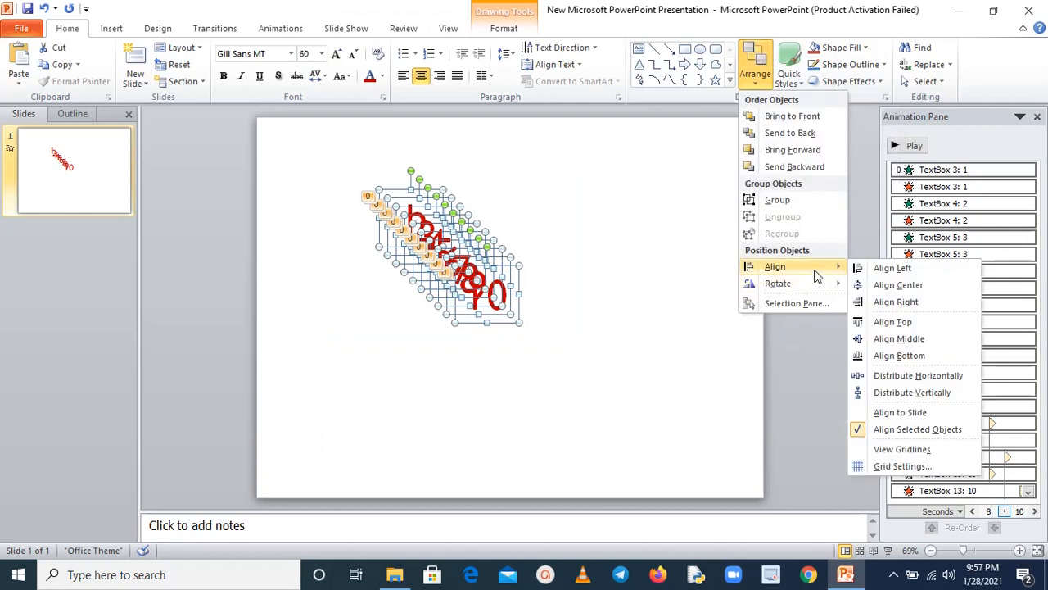
{"action": "left_click", "coordinate": [900, 338]}
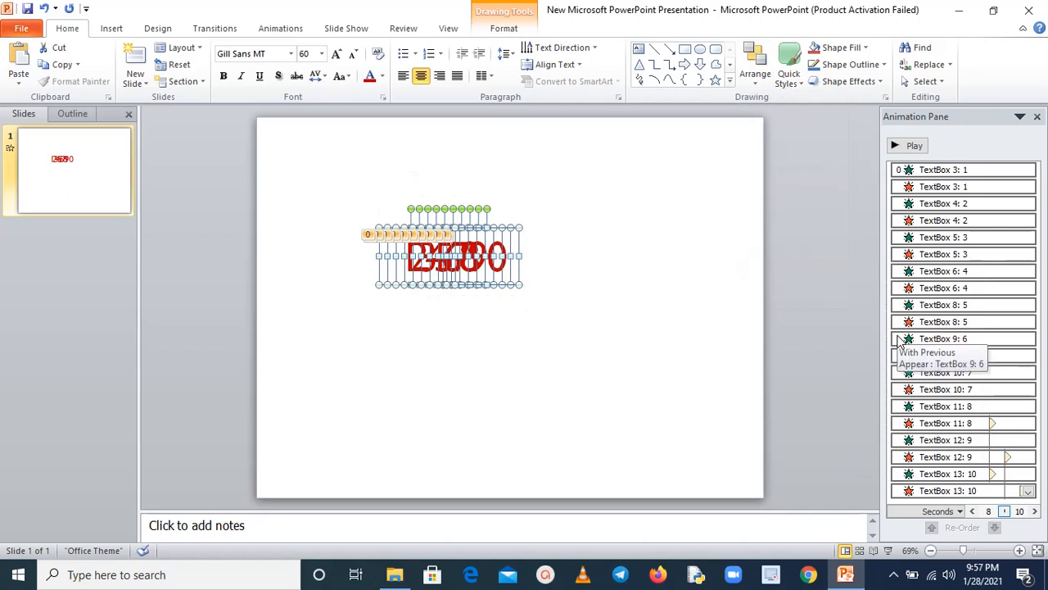
{"action": "left_click", "coordinate": [767, 86]}
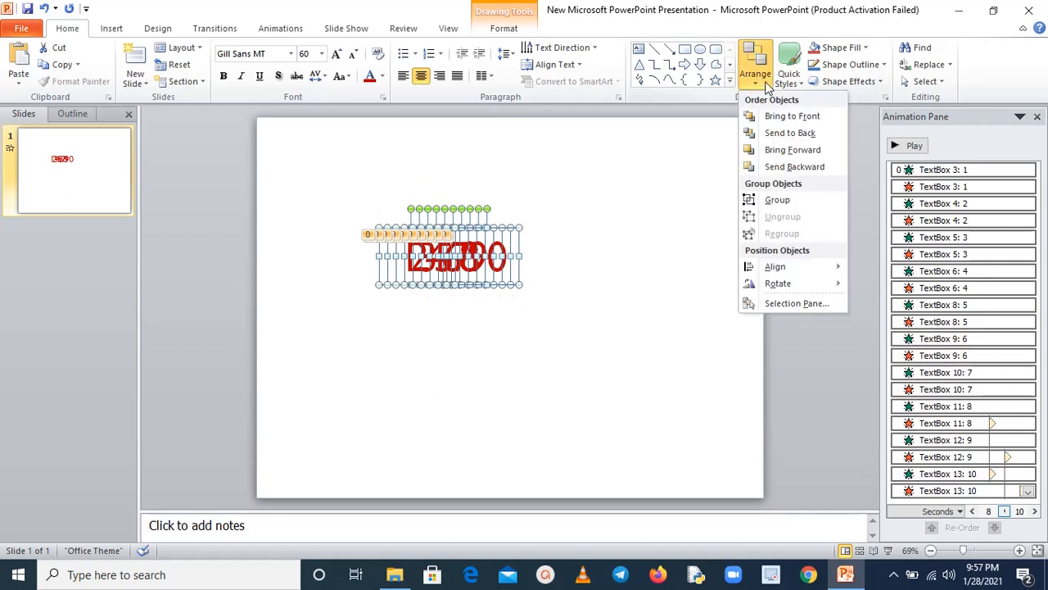
{"action": "mouse_move", "coordinate": [788, 270]}
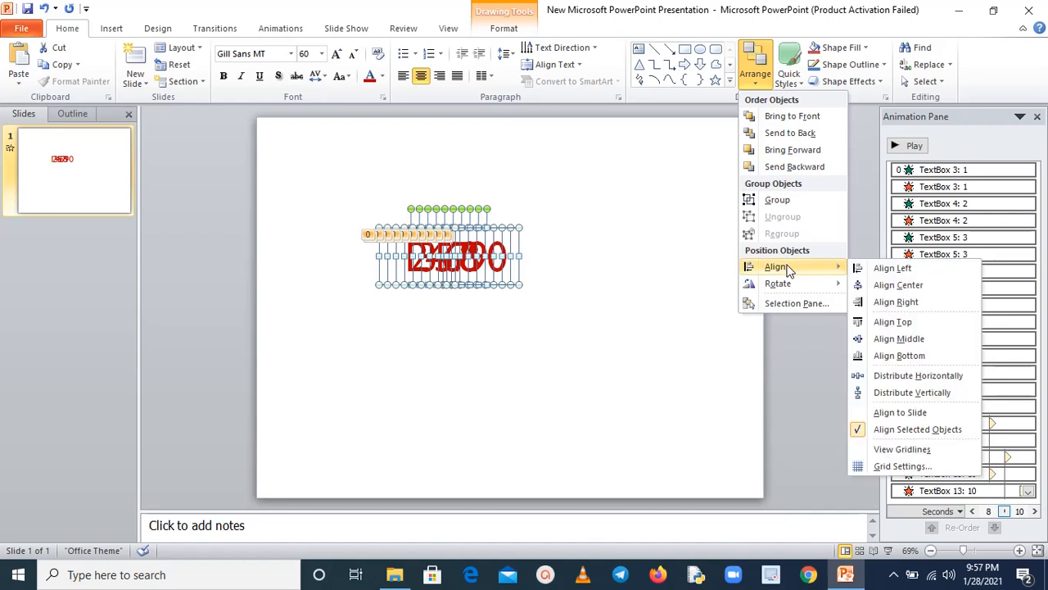
{"action": "left_click", "coordinate": [883, 285]}
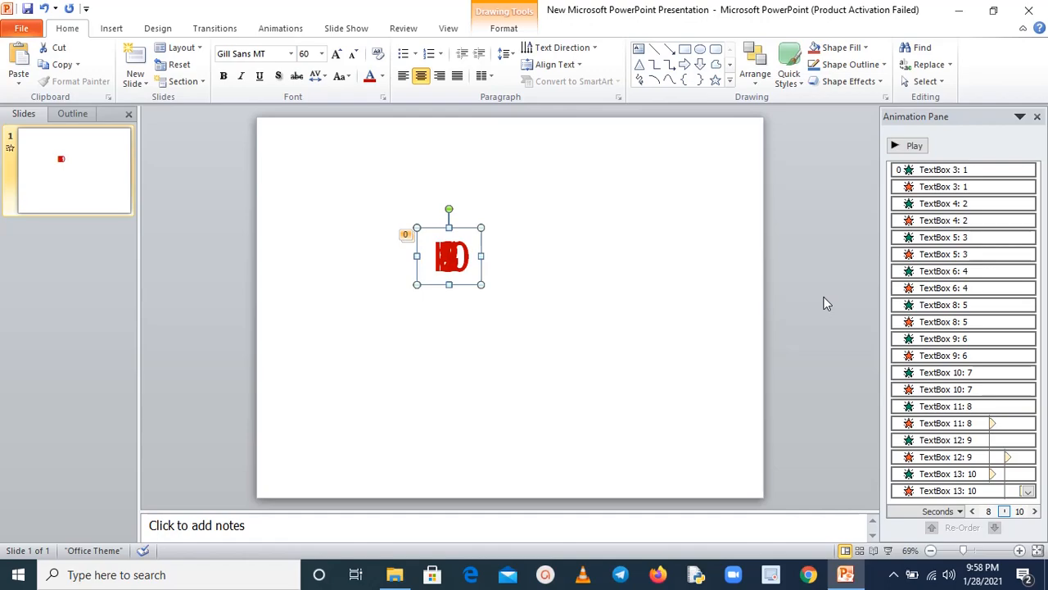
Play the slide show from the beginning to check the stacked counter, and return to editing
{"action": "key", "text": "F5"}
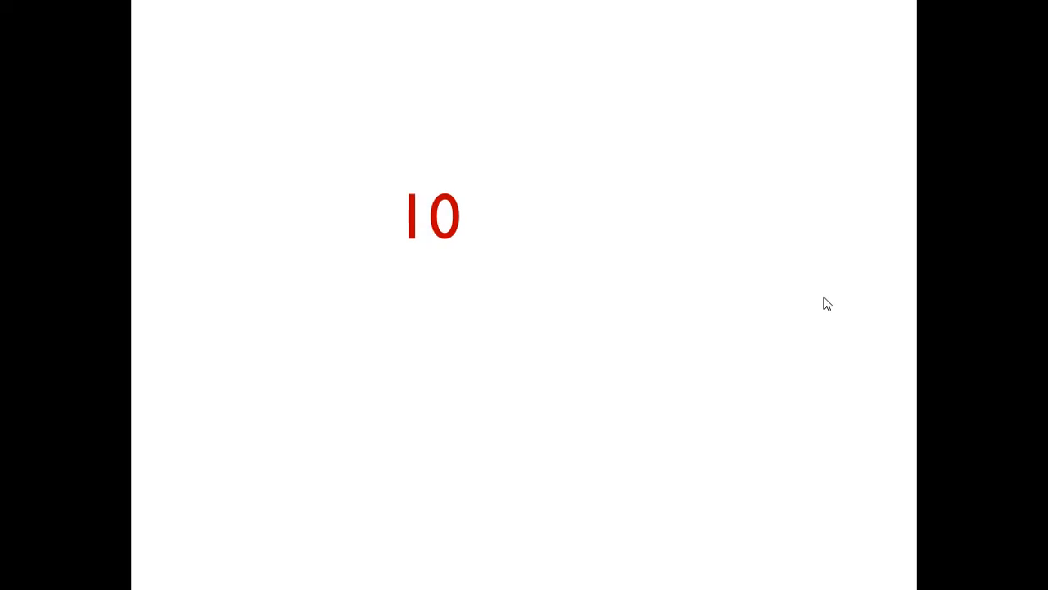
{"action": "key", "text": "Escape"}
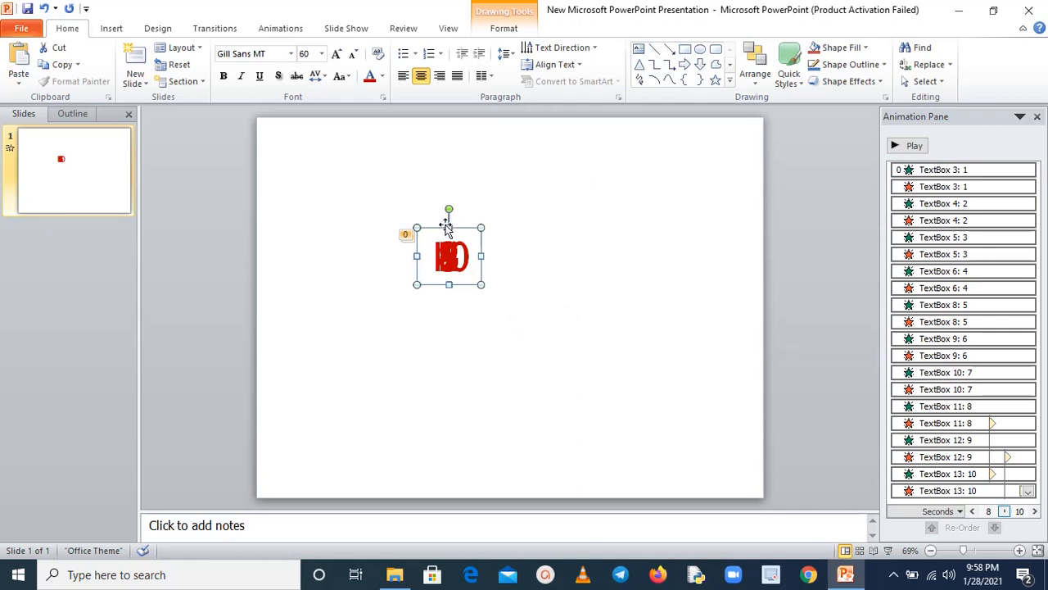
Shift the stacked numerals to the right on the slide and pull the 10 out to the left of the stack
{"action": "left_click_drag", "start_coordinate": [434, 230], "coordinate": [573, 238]}
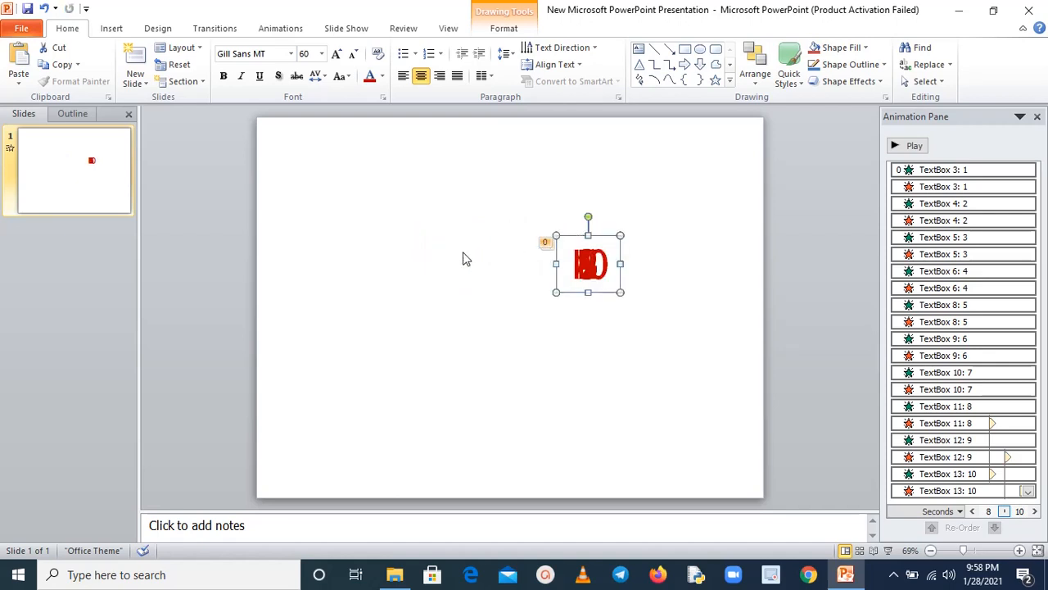
{"action": "left_click", "coordinate": [572, 264]}
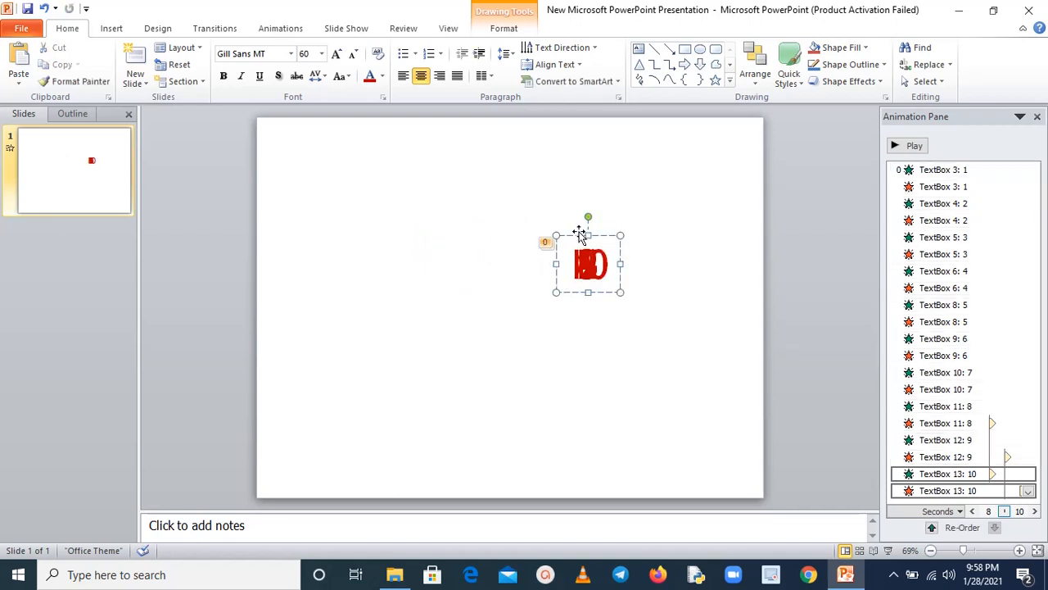
{"action": "left_click", "coordinate": [579, 231]}
{"action": "left_click", "coordinate": [579, 257]}
{"action": "left_click_drag", "start_coordinate": [572, 237], "coordinate": [466, 237]}
Take the 9 and the 8 off the stack, placing the 9 to its upper right and the 8 to its upper left
{"action": "left_click", "coordinate": [601, 268]}
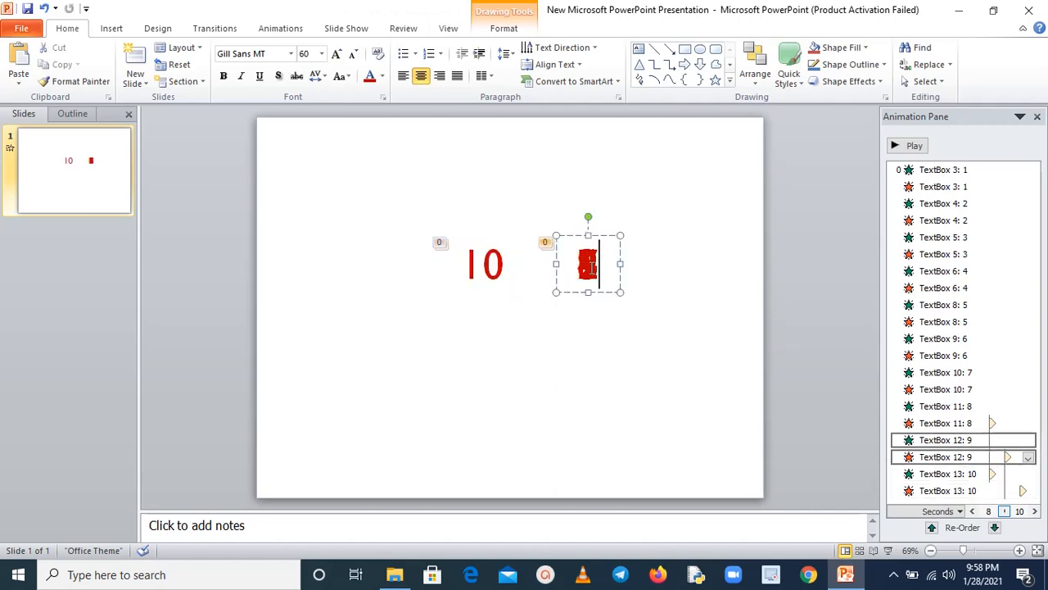
{"action": "left_click_drag", "start_coordinate": [575, 237], "coordinate": [563, 187]}
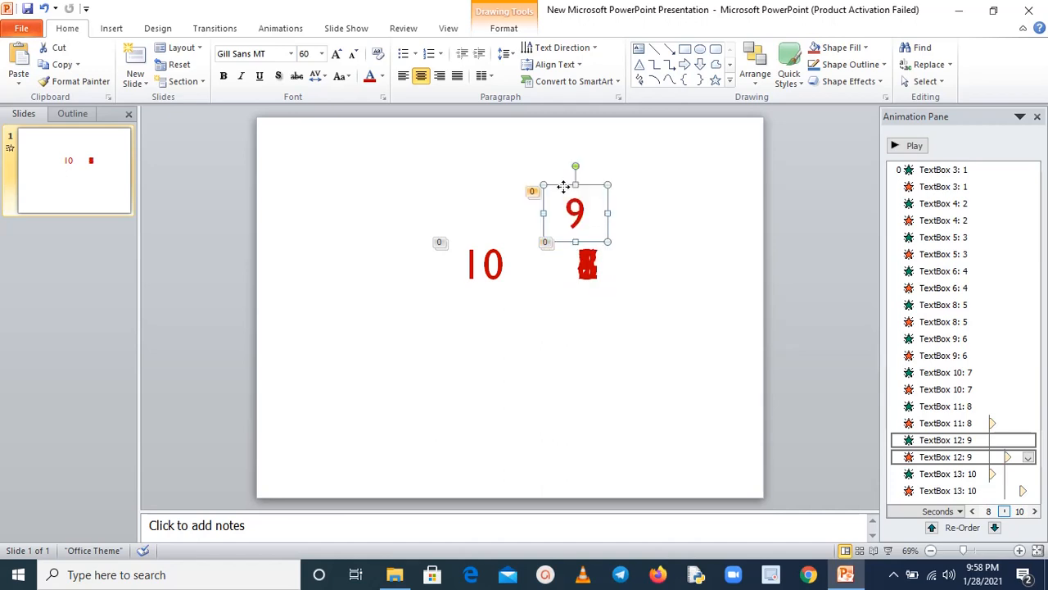
{"action": "left_click", "coordinate": [600, 267]}
{"action": "left_click_drag", "start_coordinate": [607, 244], "coordinate": [663, 243]}
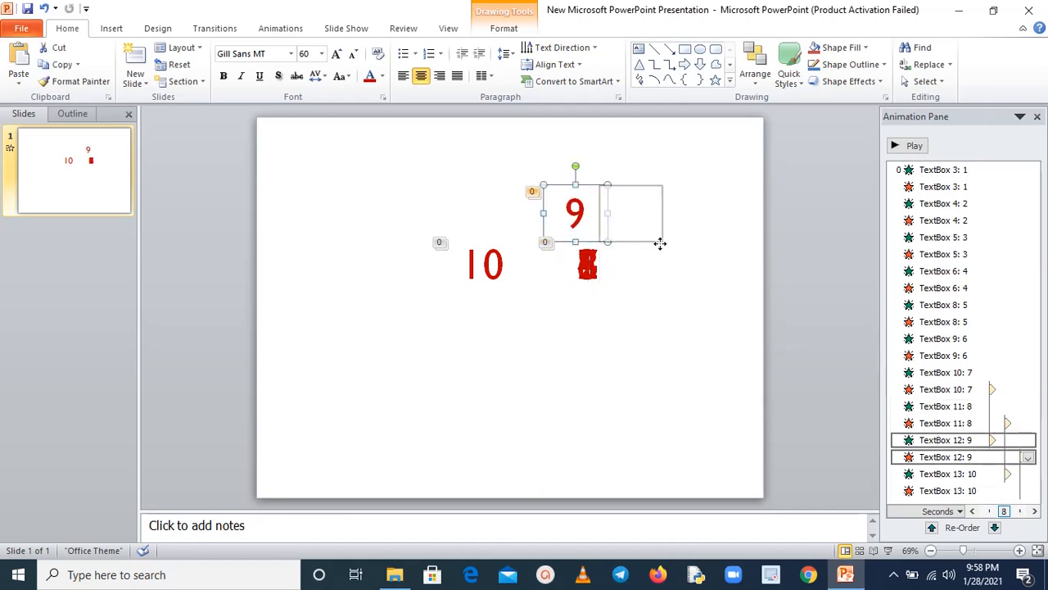
{"action": "left_click", "coordinate": [588, 260]}
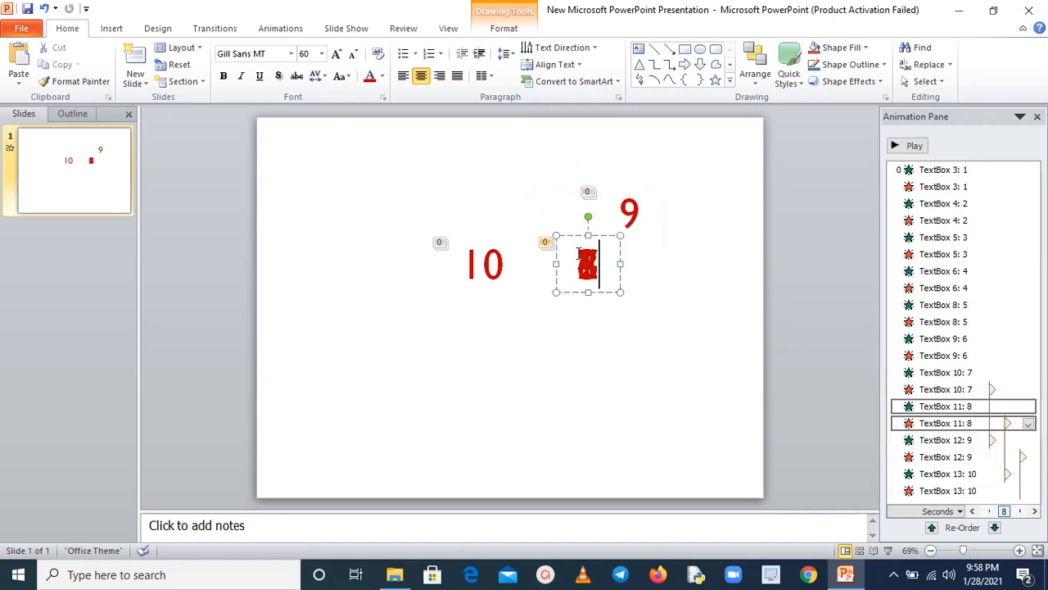
{"action": "left_click_drag", "start_coordinate": [573, 240], "coordinate": [508, 202]}
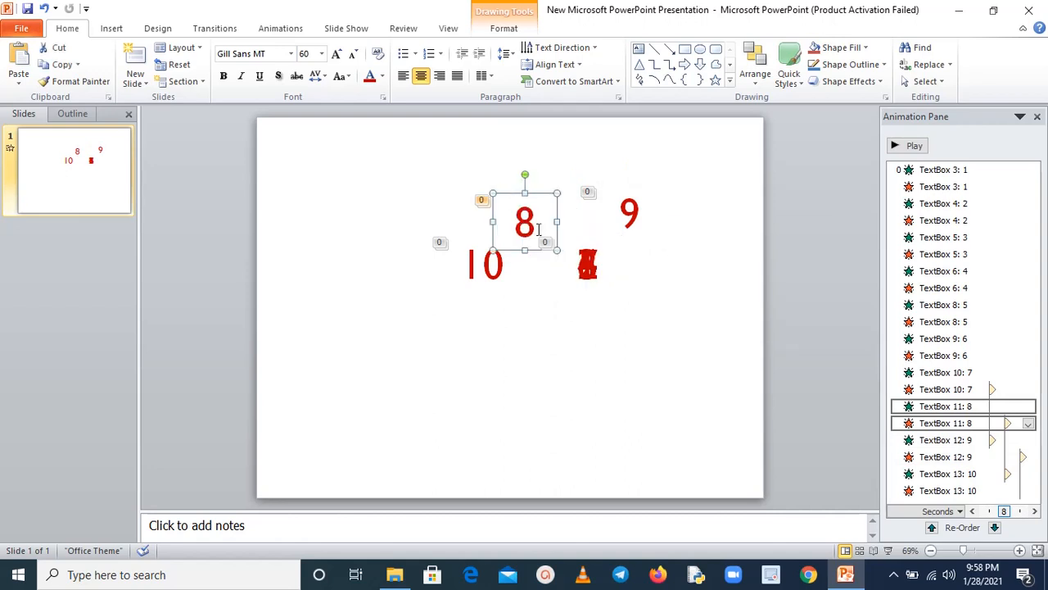
Move the 7 to below the stack and the 6 to the right of it
{"action": "left_click", "coordinate": [578, 256]}
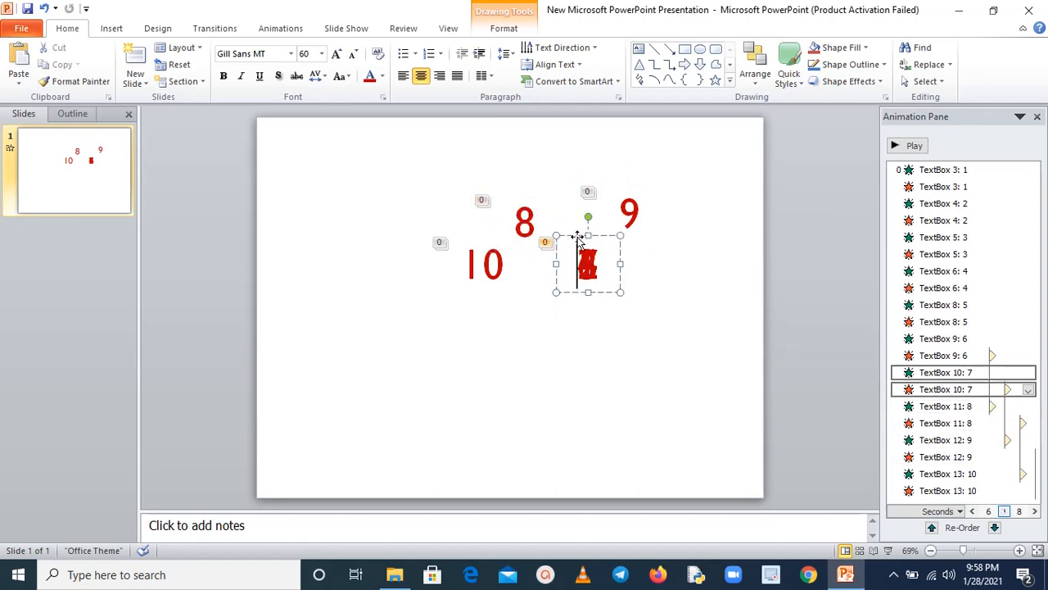
{"action": "left_click_drag", "start_coordinate": [578, 256], "coordinate": [571, 328]}
{"action": "left_click", "coordinate": [595, 256]}
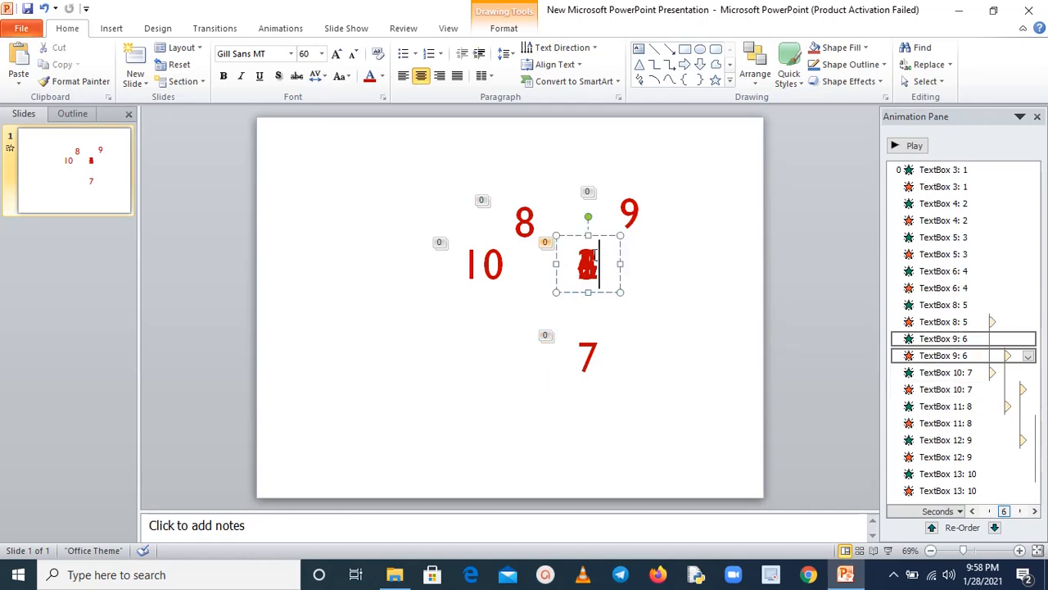
{"action": "left_click_drag", "start_coordinate": [579, 243], "coordinate": [667, 257]}
Place the 5 underneath the 10 and the 4 just above the 8
{"action": "left_click", "coordinate": [578, 262]}
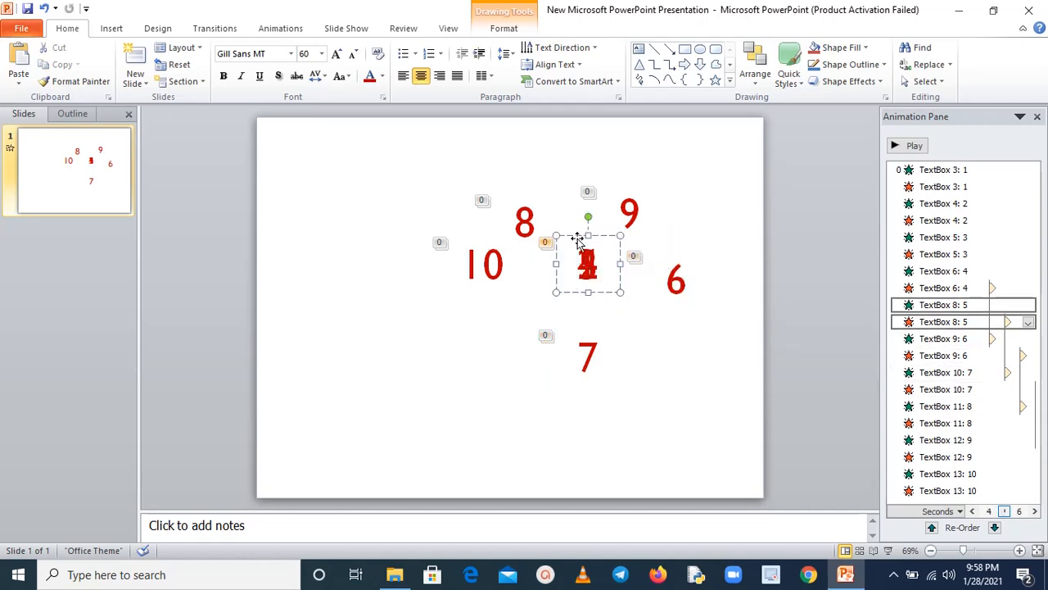
{"action": "left_click_drag", "start_coordinate": [578, 240], "coordinate": [474, 311]}
{"action": "left_click_drag", "start_coordinate": [583, 245], "coordinate": [538, 160]}
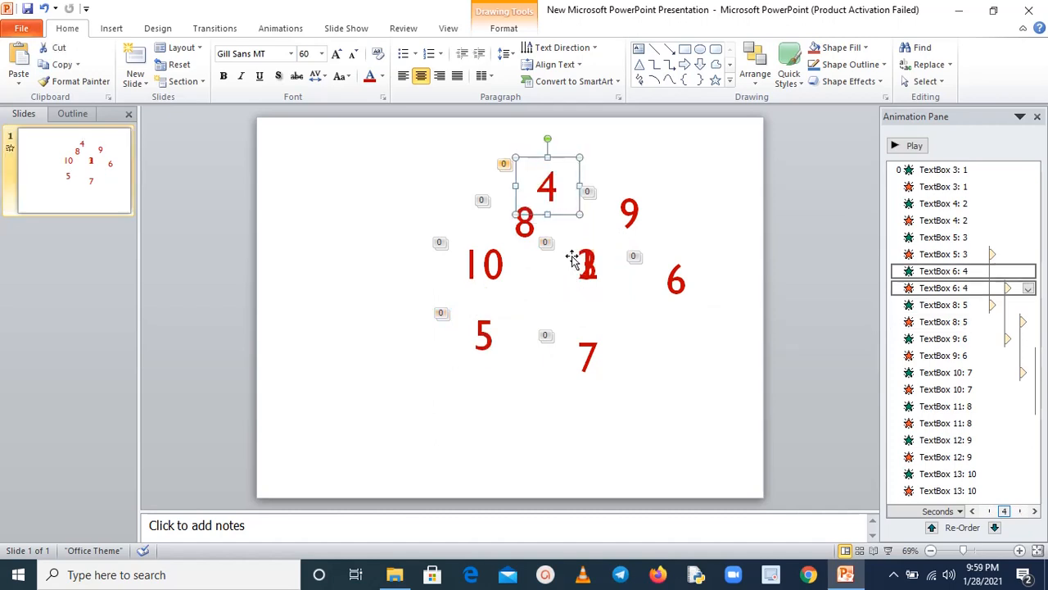
Move the 3 to the lower left of the 7 and the 2 below the 6, leaving the 1 in place
{"action": "left_click", "coordinate": [583, 264]}
{"action": "left_click_drag", "start_coordinate": [573, 235], "coordinate": [515, 362]}
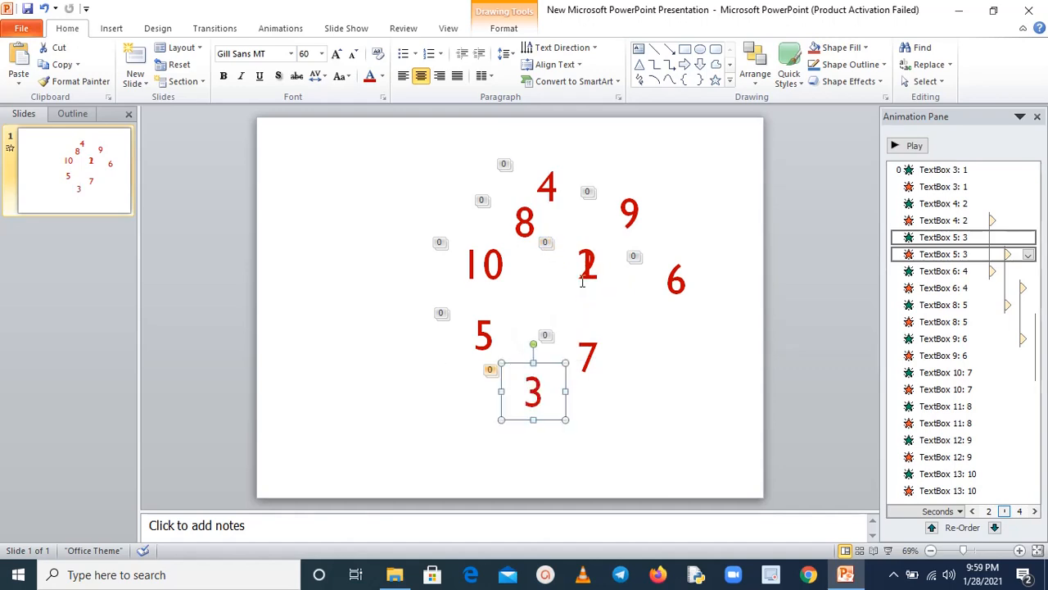
{"action": "left_click", "coordinate": [579, 236]}
{"action": "left_click_drag", "start_coordinate": [578, 236], "coordinate": [665, 349]}
Deselect everything and run the slide show from the beginning to check the scattered numerals
{"action": "left_click", "coordinate": [593, 416]}
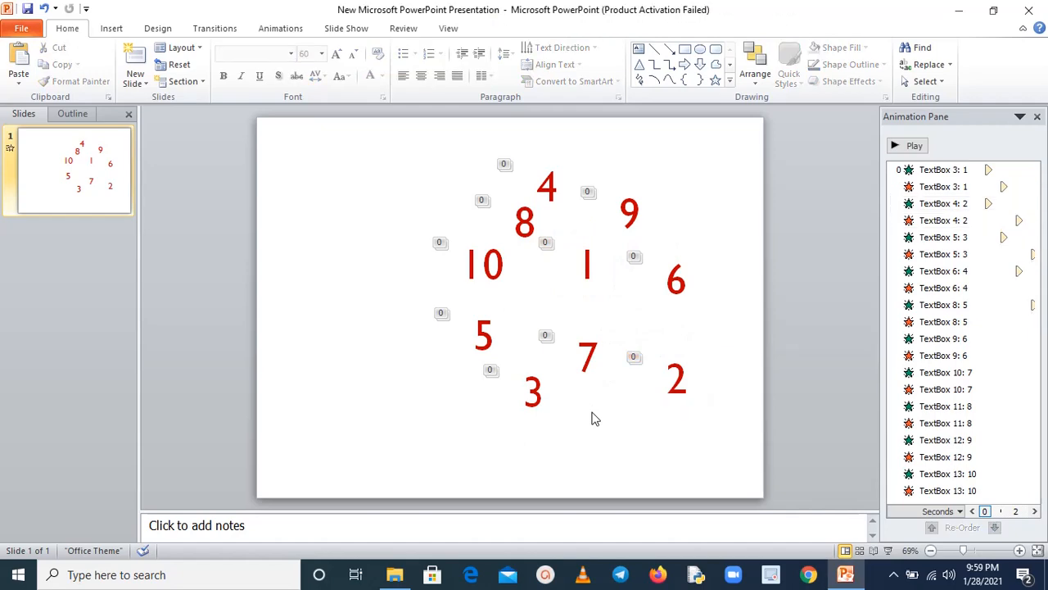
{"action": "key", "text": "F5"}
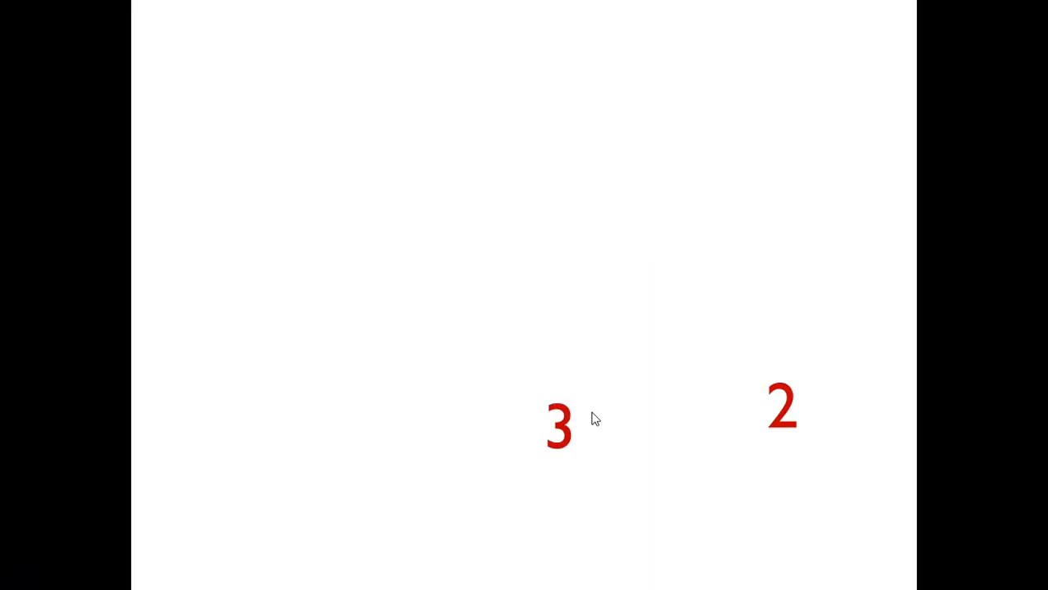